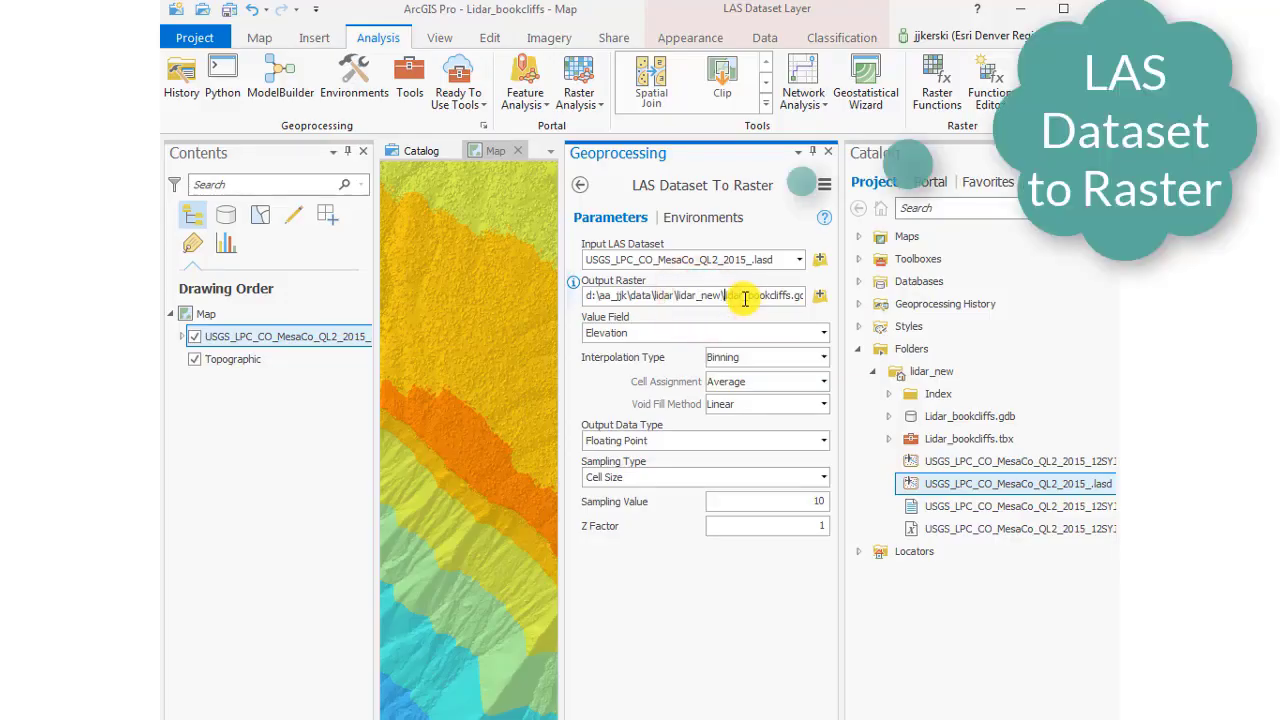
Name the LAS Dataset To Raster output bookcliffs_ras and keep Elevation as the value field
type("usgs_lpc_co_")
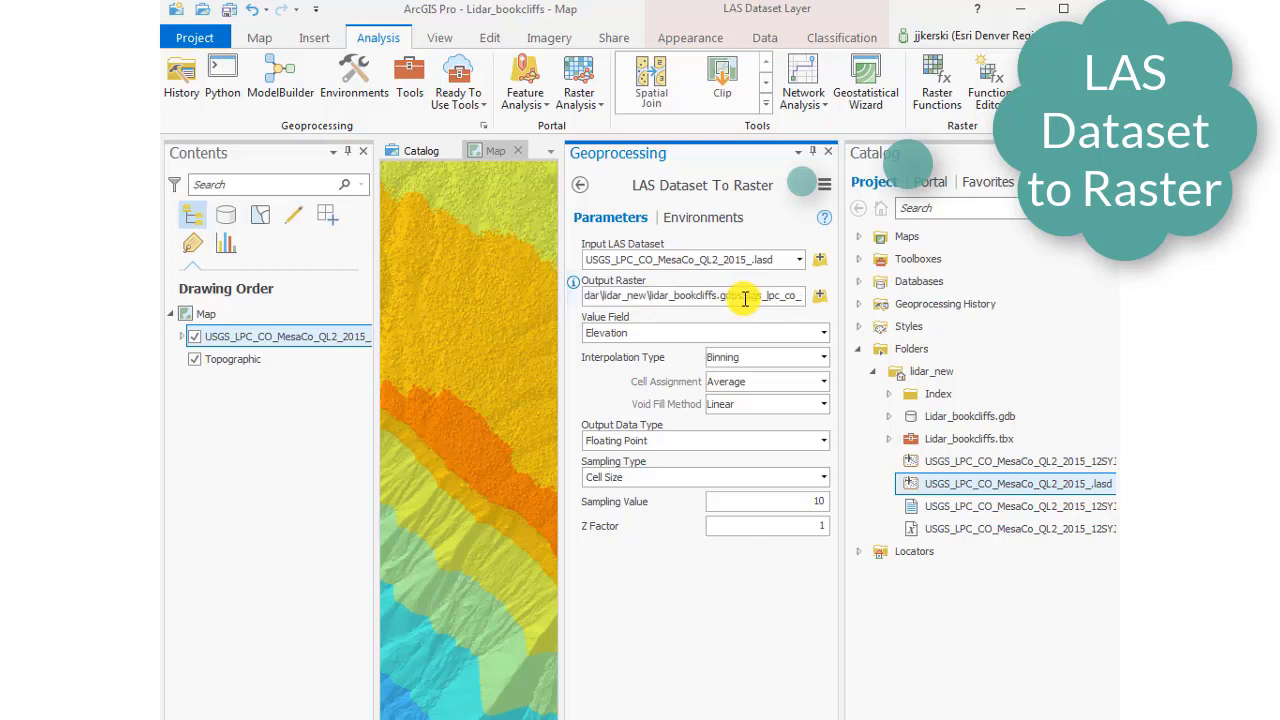
key("BackSpace")
key("BackSpace")
key("BackSpace")
key("BackSpace")
key("BackSpace")
key("BackSpace")
key("BackSpace")
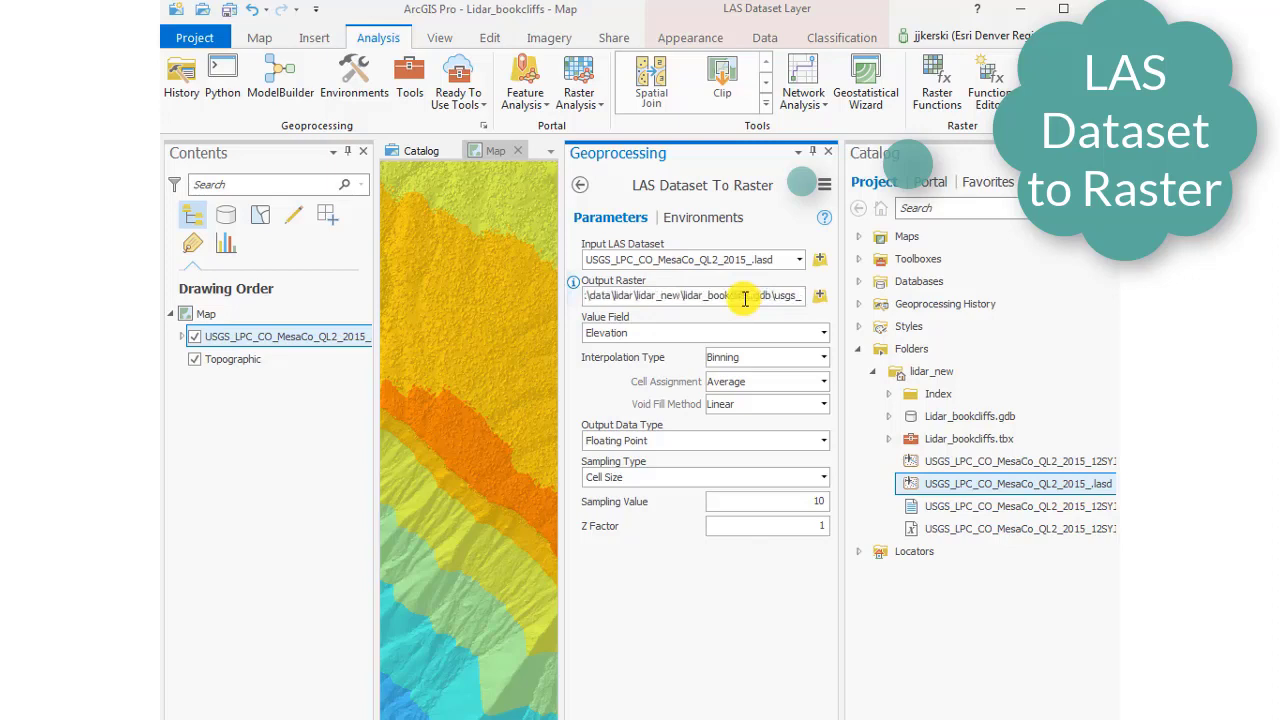
key("BackSpace")
key("BackSpace")
key("BackSpace")
key("BackSpace")
key("BackSpace")
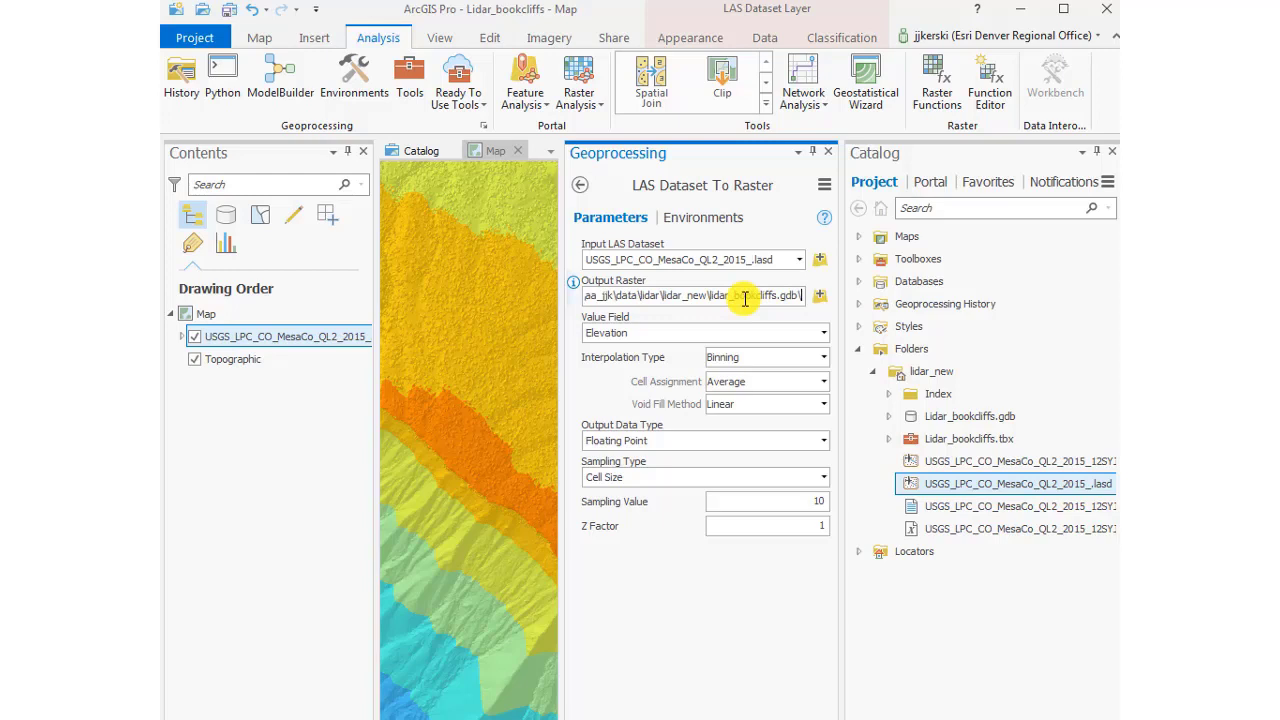
type("bookcliffs")
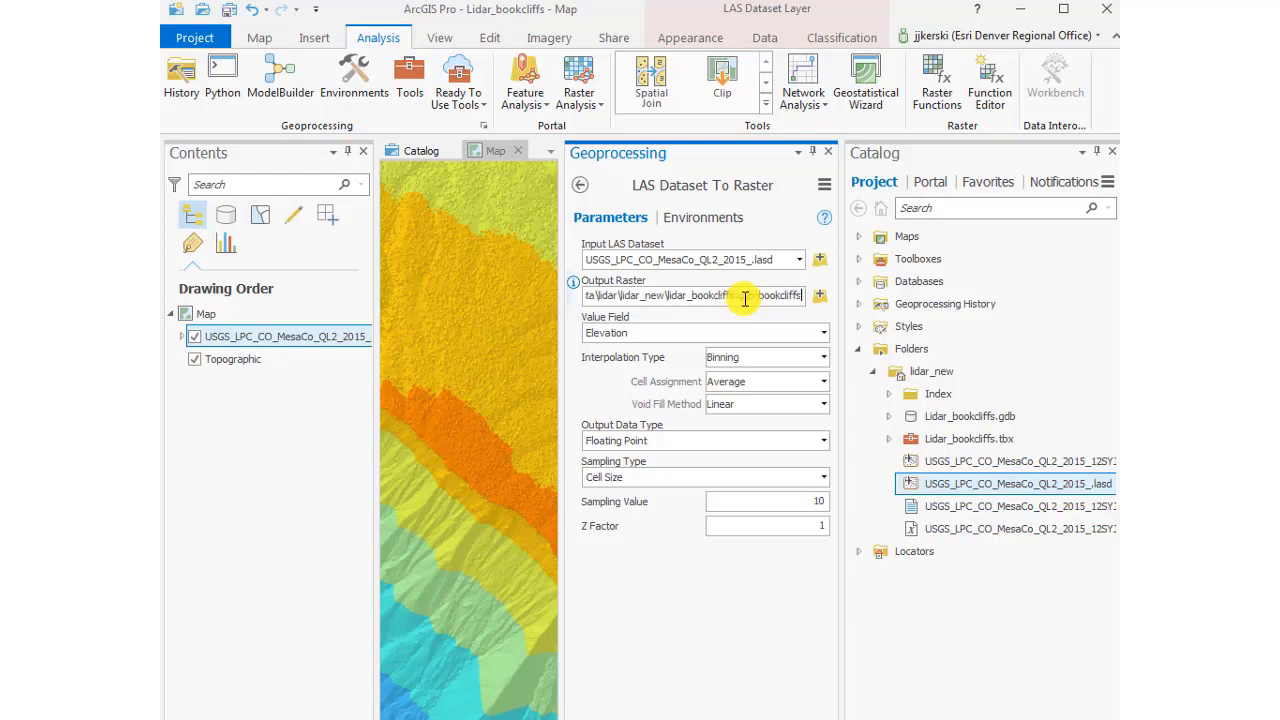
type("_")
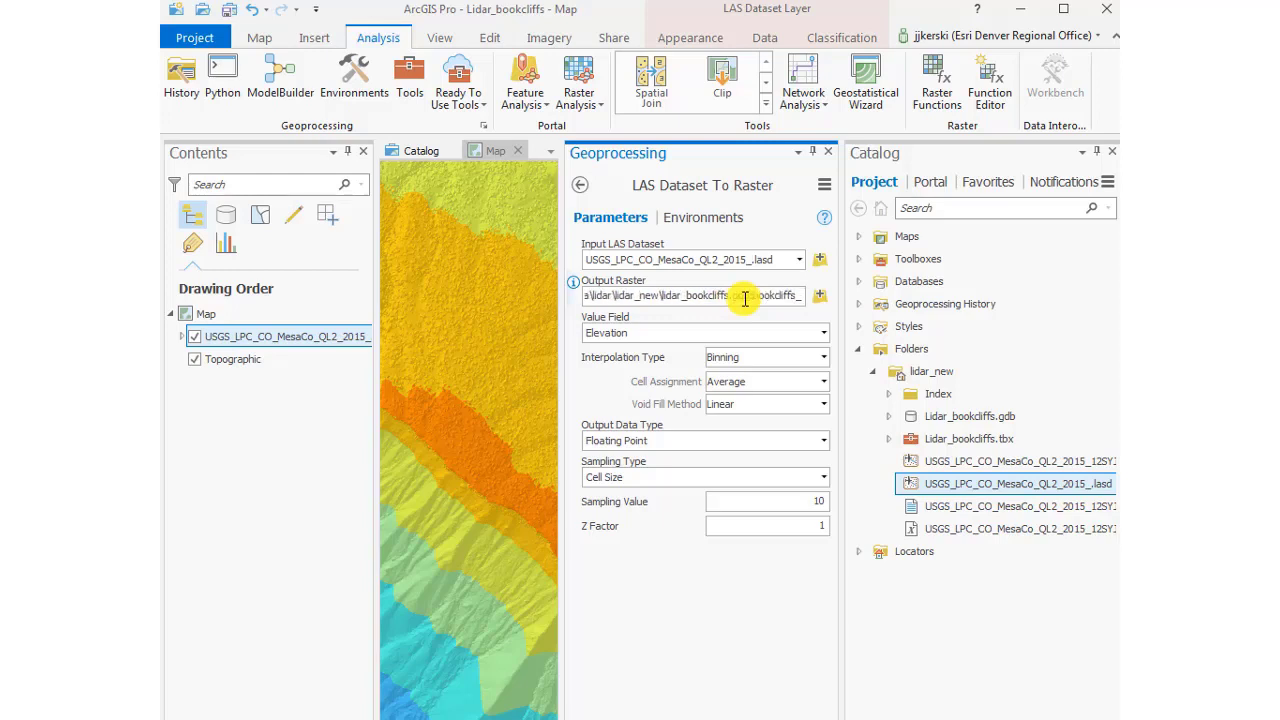
type("ras")
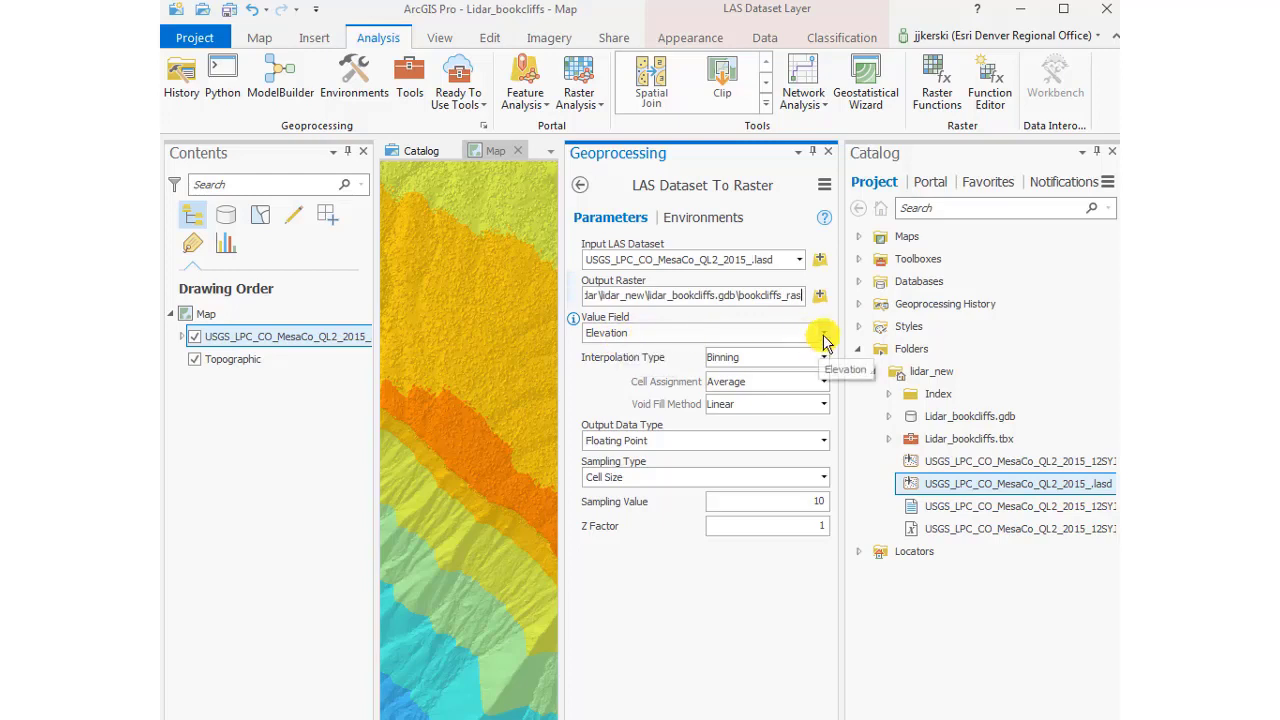
left_click(823, 336)
left_click(823, 336)
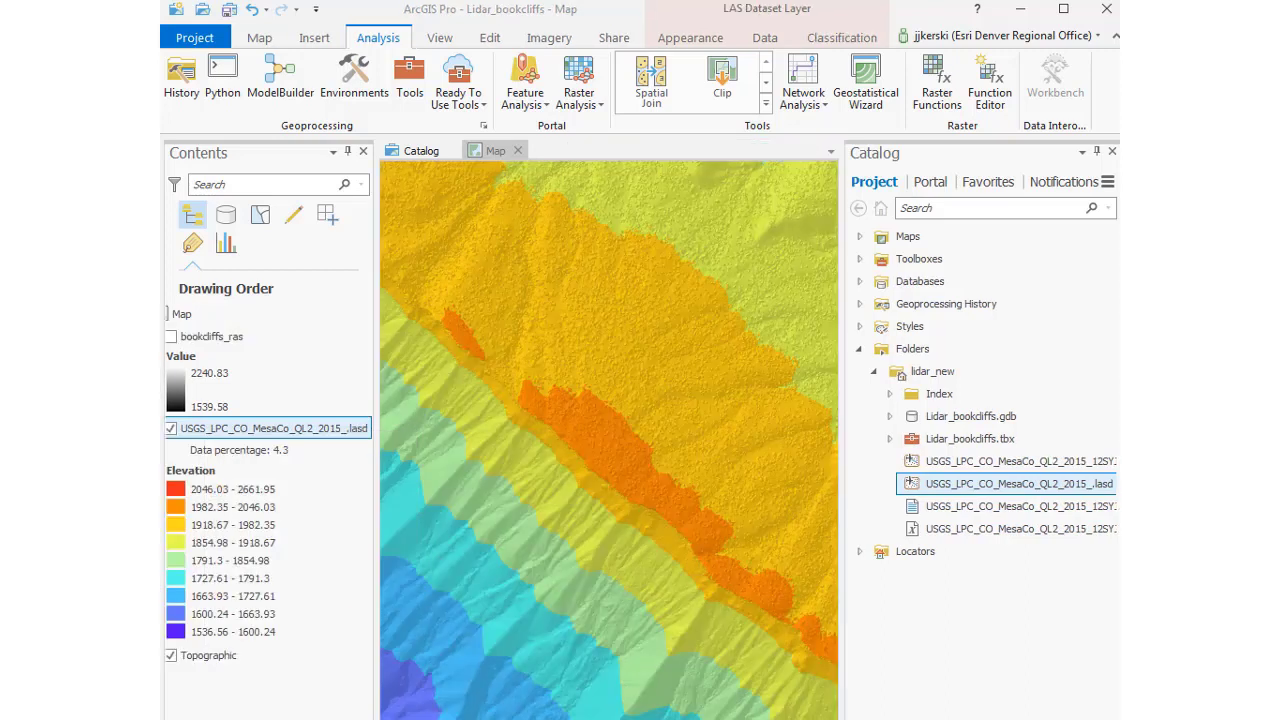
Filter the lidar layer to Ground, then 1st Return, then back to Ground points
right_click(279, 434)
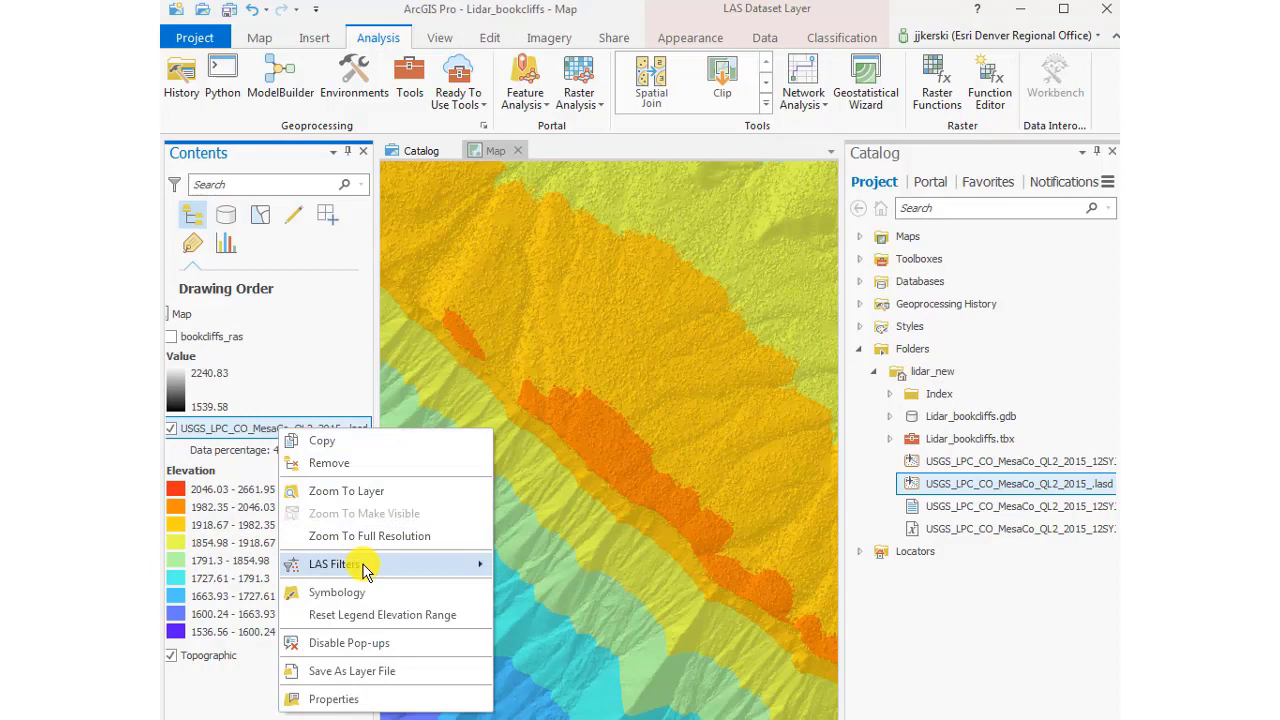
mouse_move(364, 571)
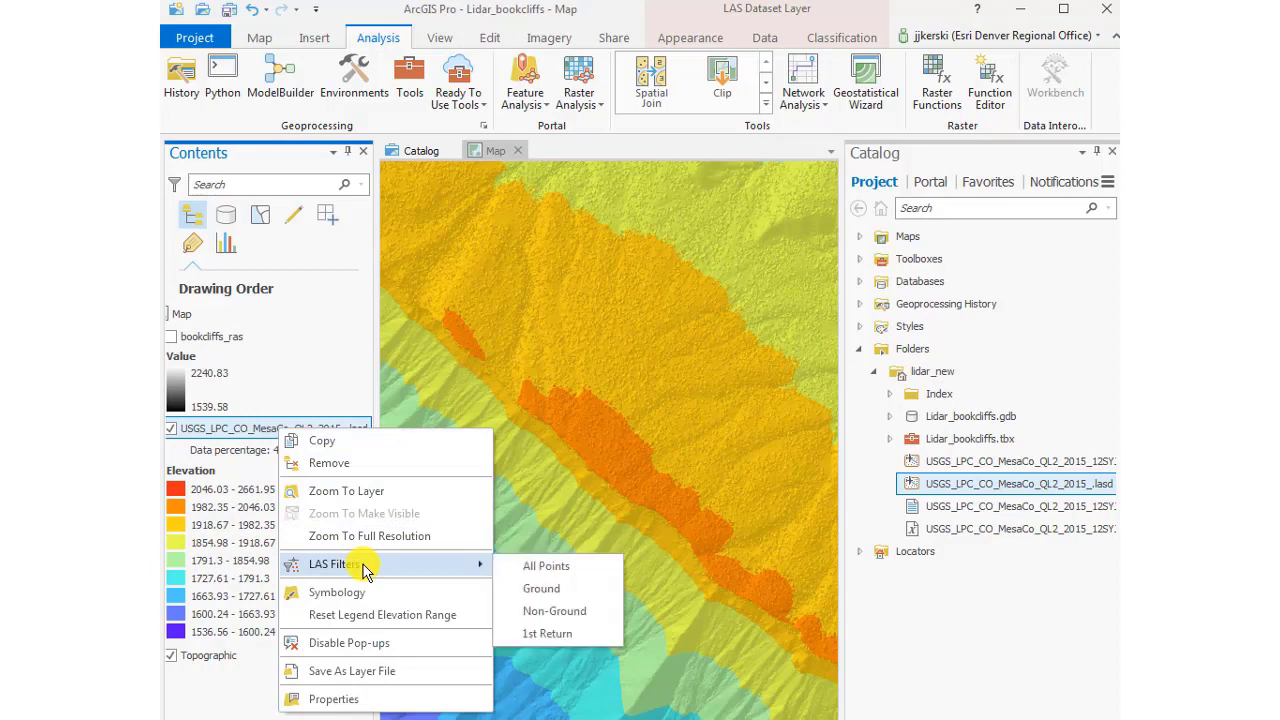
left_click(533, 590)
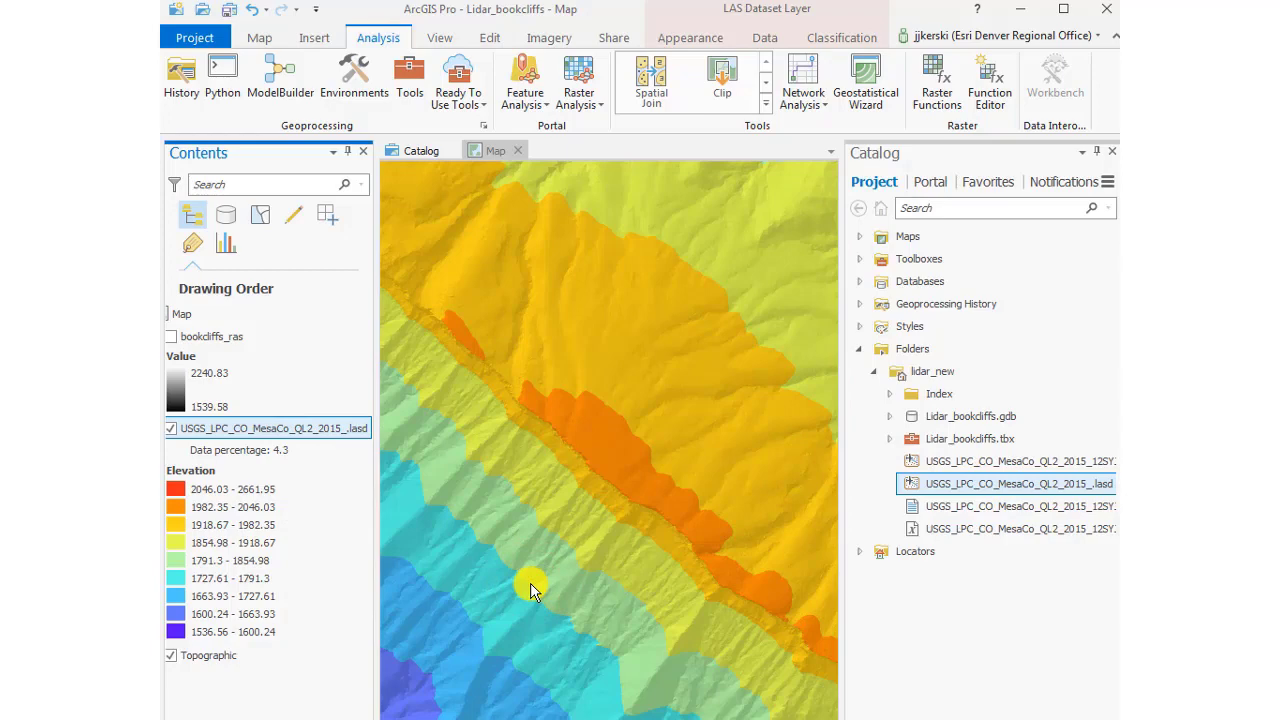
right_click(327, 429)
mouse_move(515, 563)
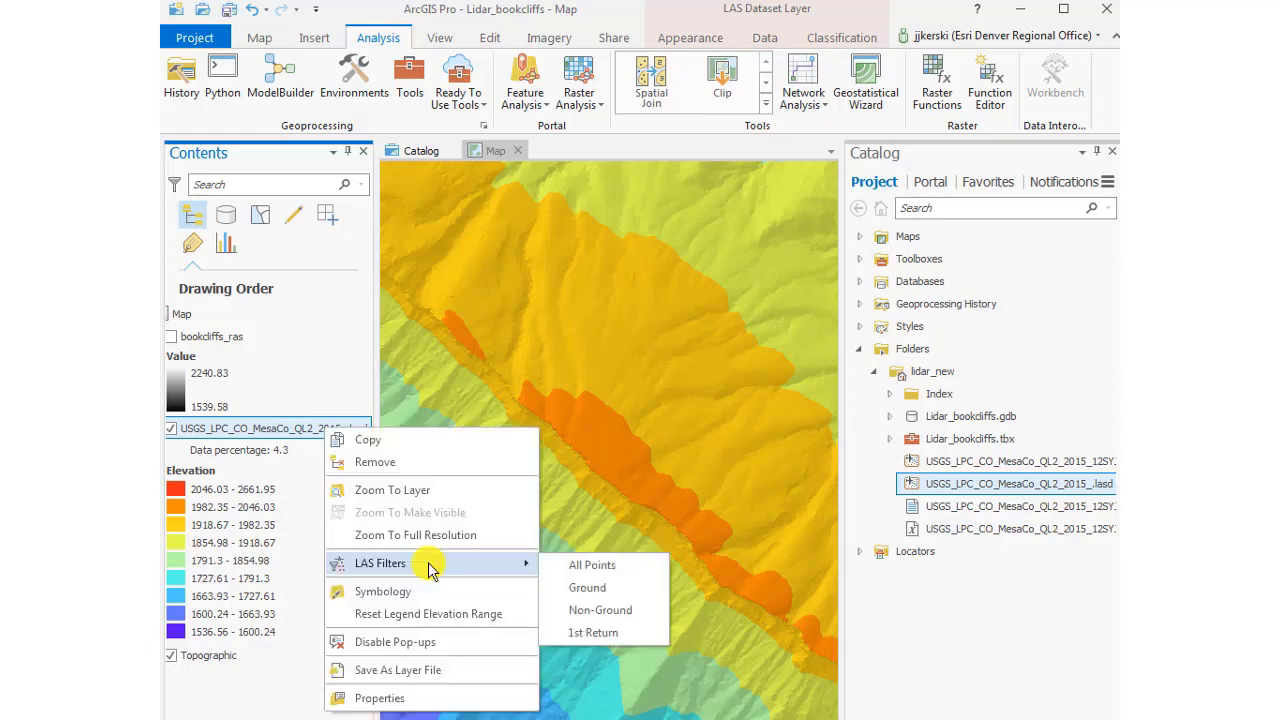
left_click(587, 632)
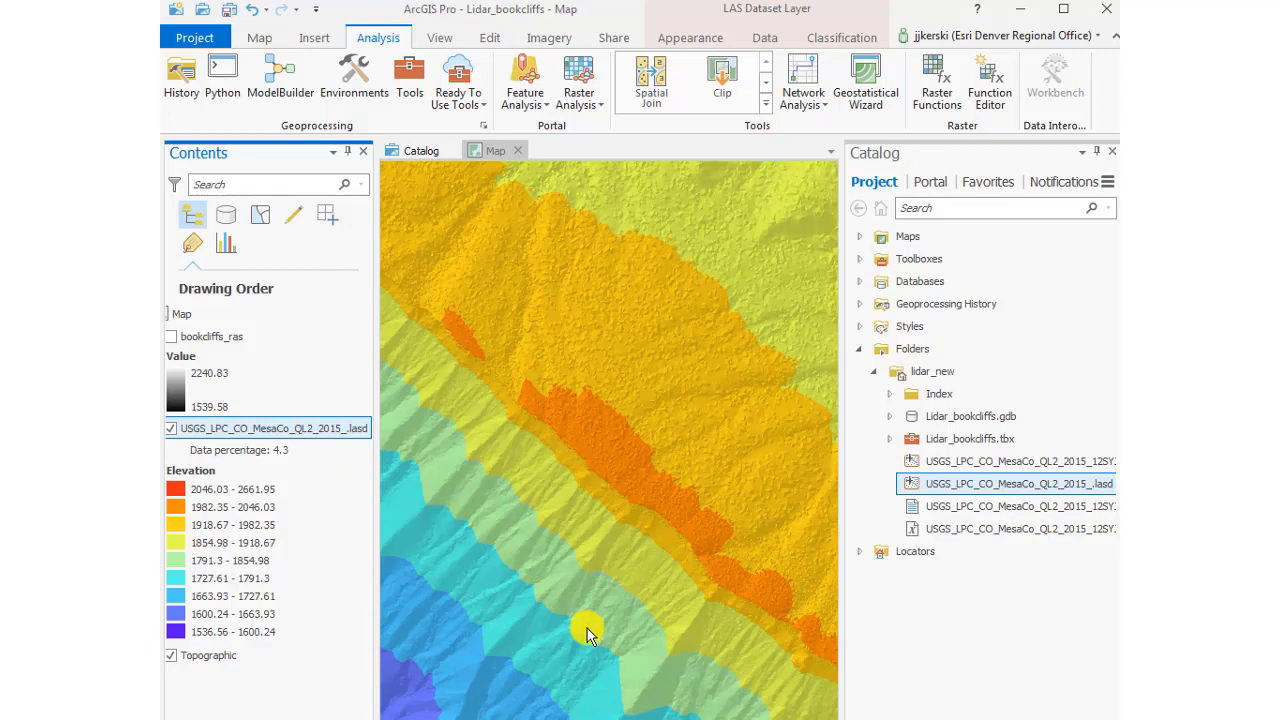
right_click(253, 429)
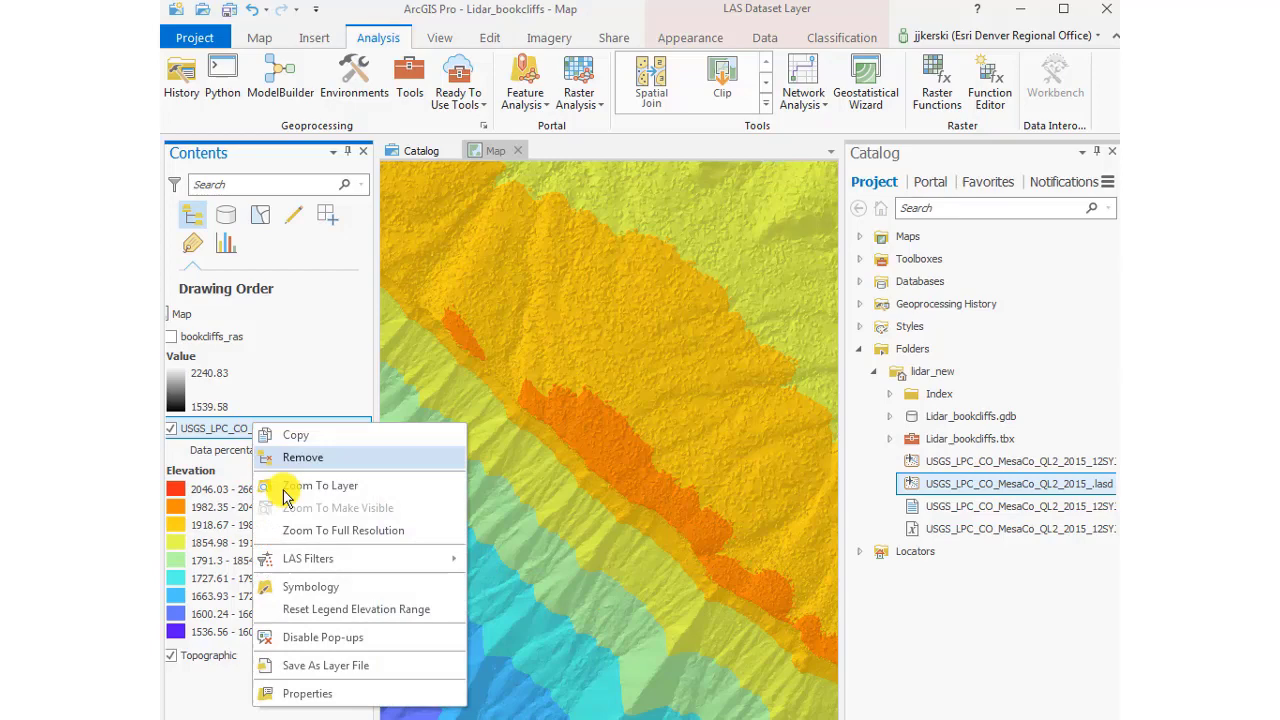
mouse_move(322, 572)
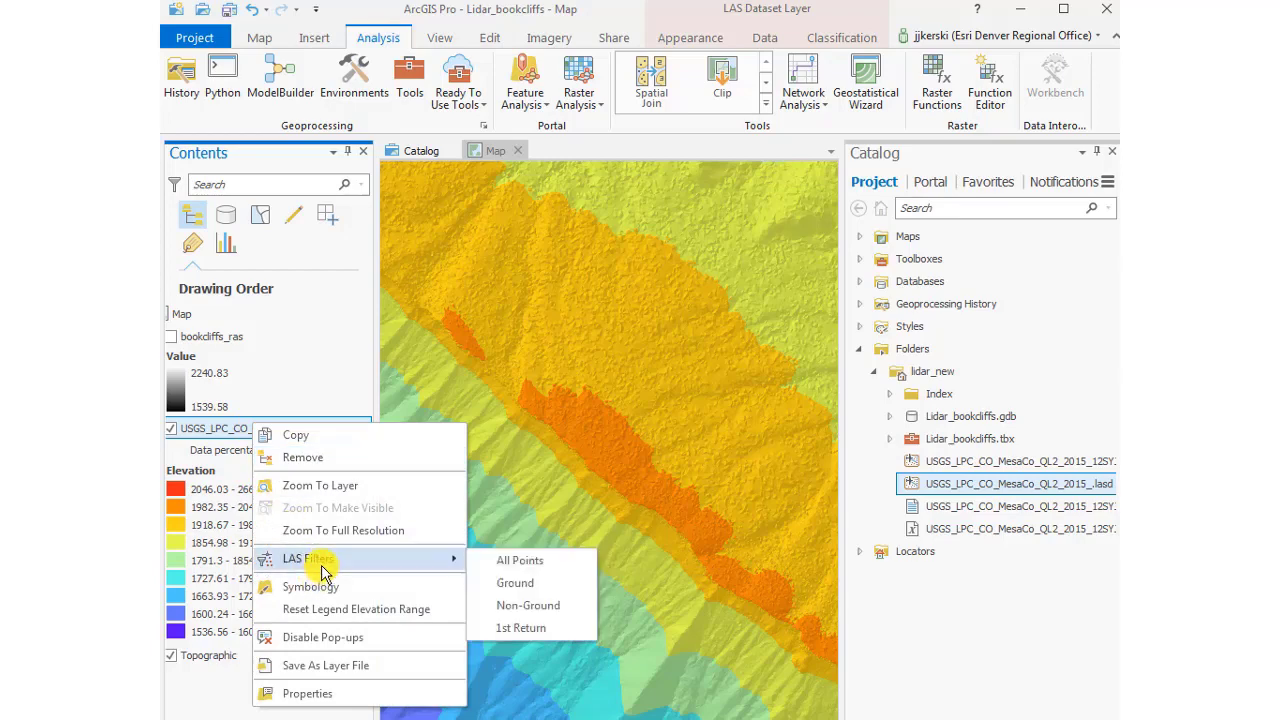
left_click(499, 582)
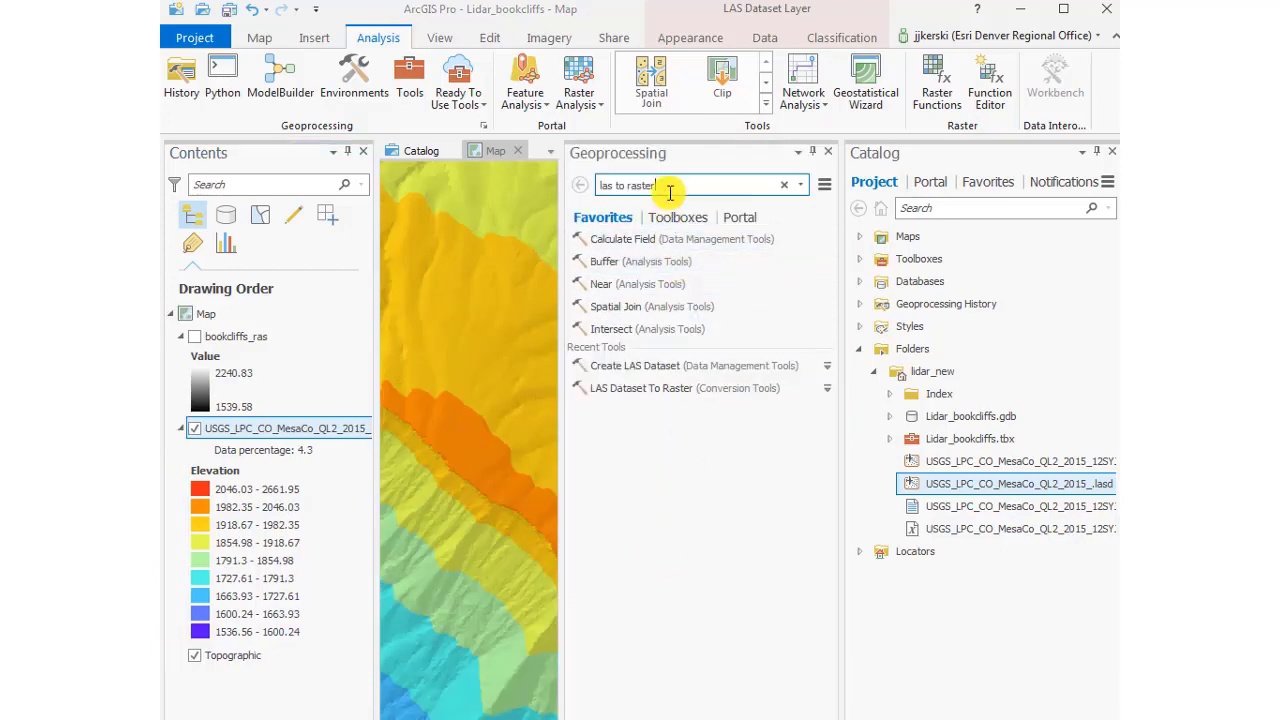
Find LAS Dataset To Raster and pick the MesaCo lidar dataset as its input
left_click(669, 186)
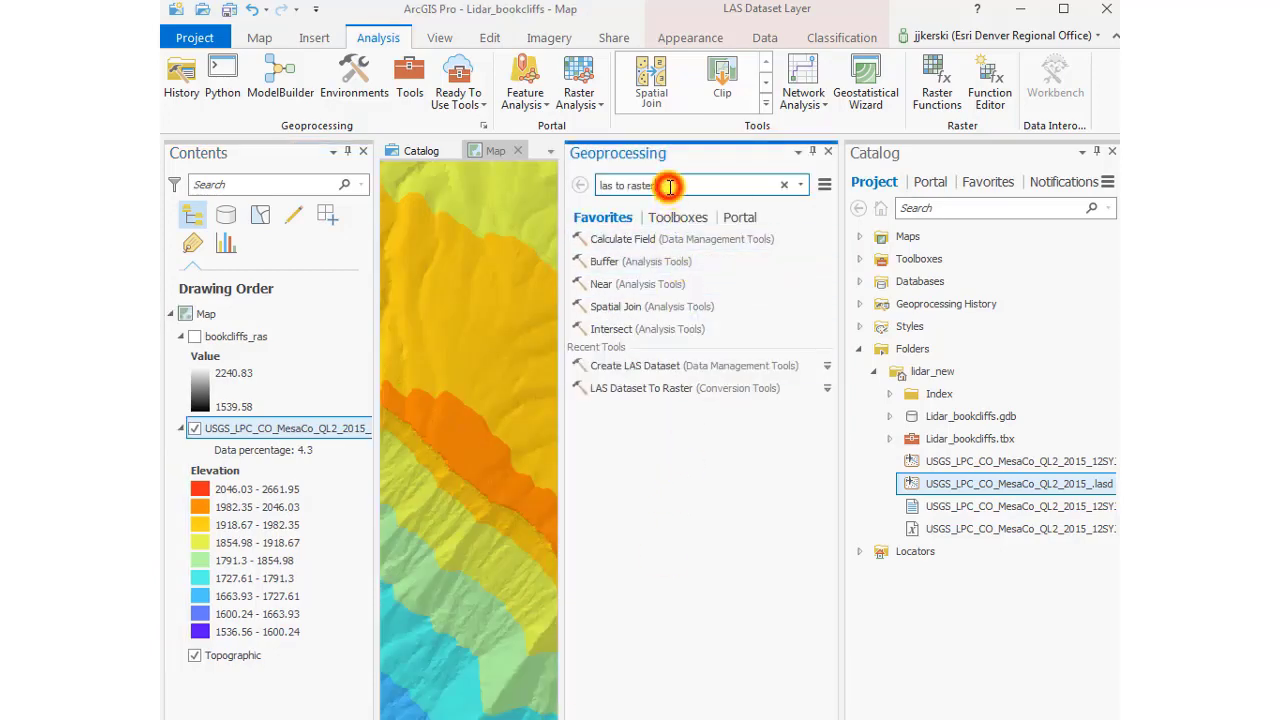
type("r")
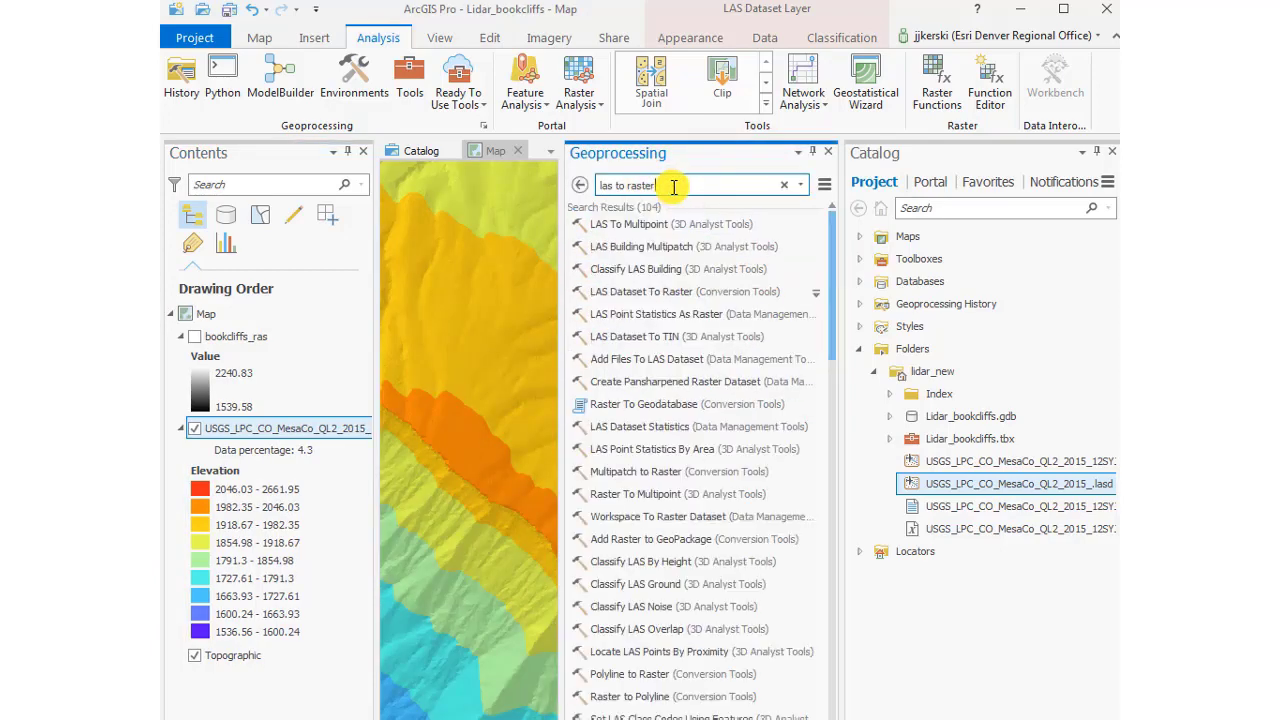
left_click(652, 291)
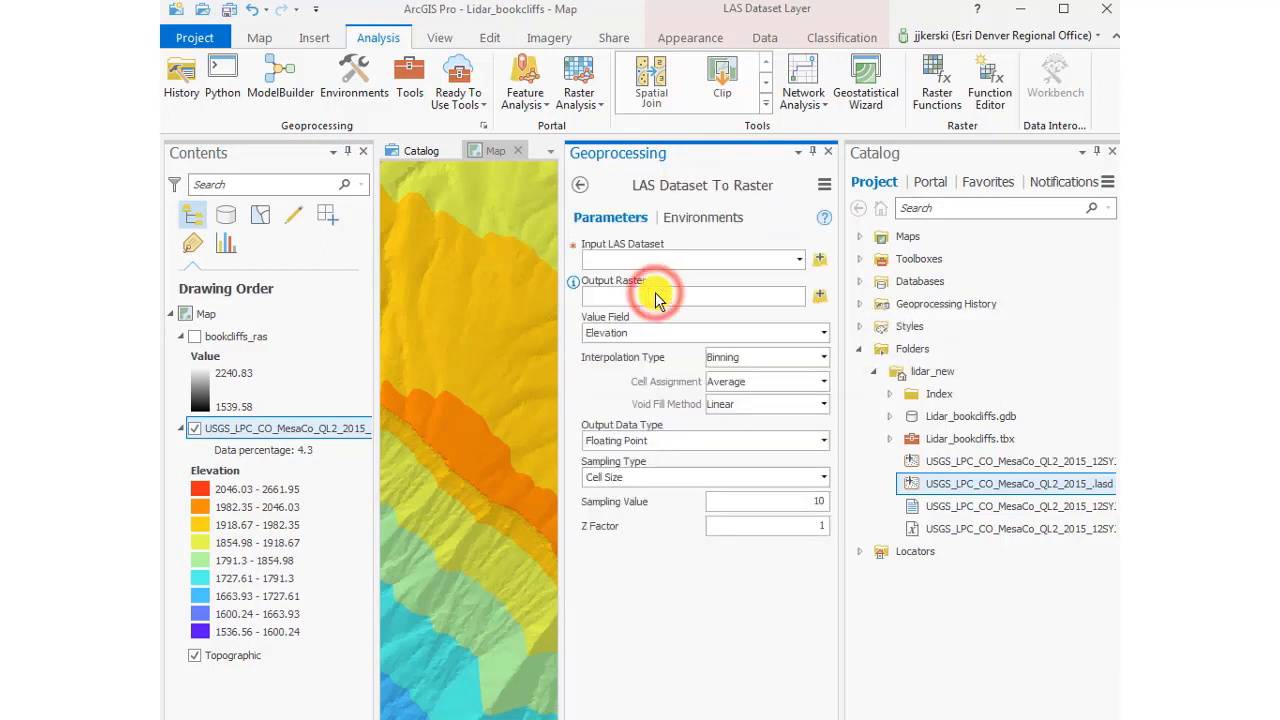
left_click(799, 259)
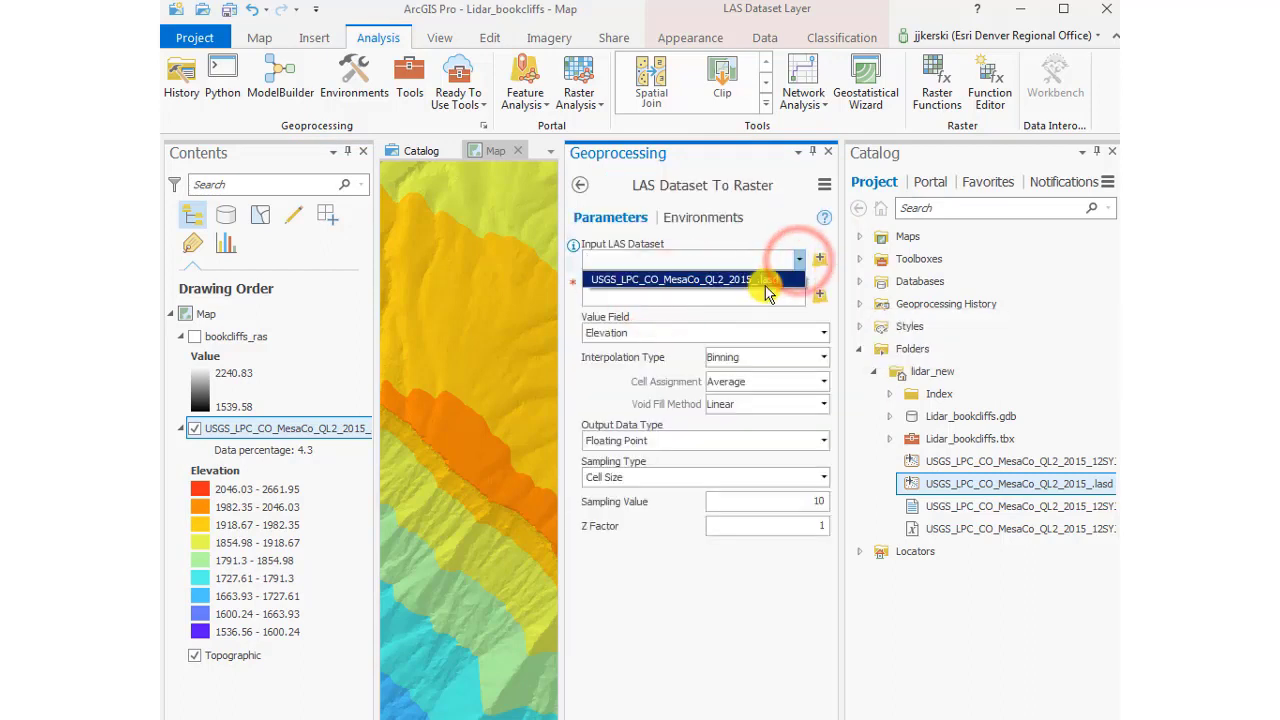
left_click(766, 282)
Name the output bookcliffs_ground, keep Elevation as the value field, and run the tool
left_click(680, 296)
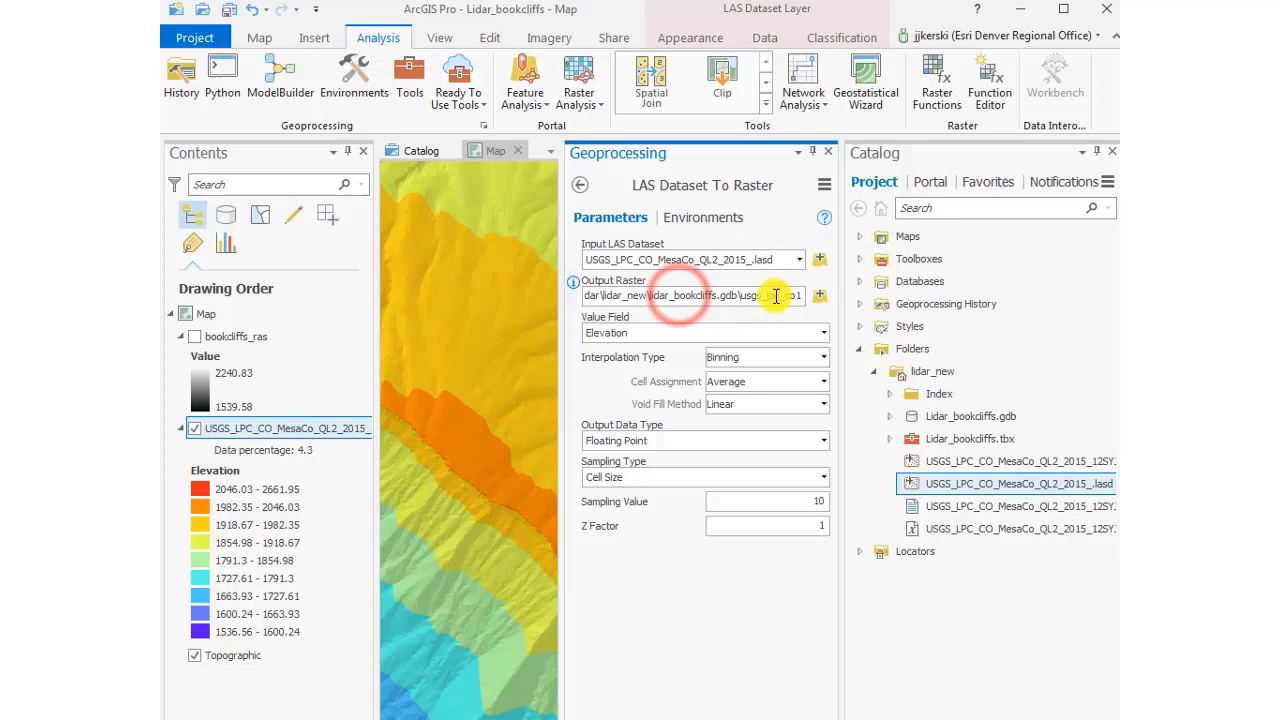
key("BackSpace")
key("BackSpace")
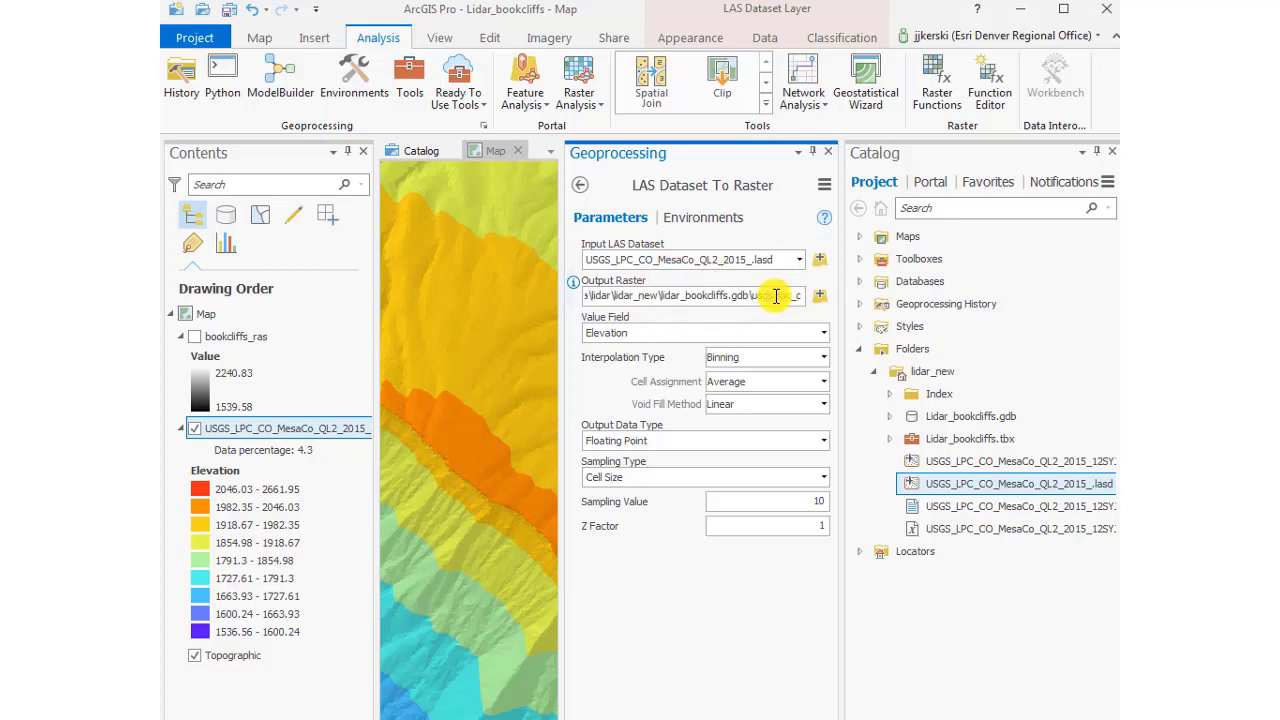
type("round")
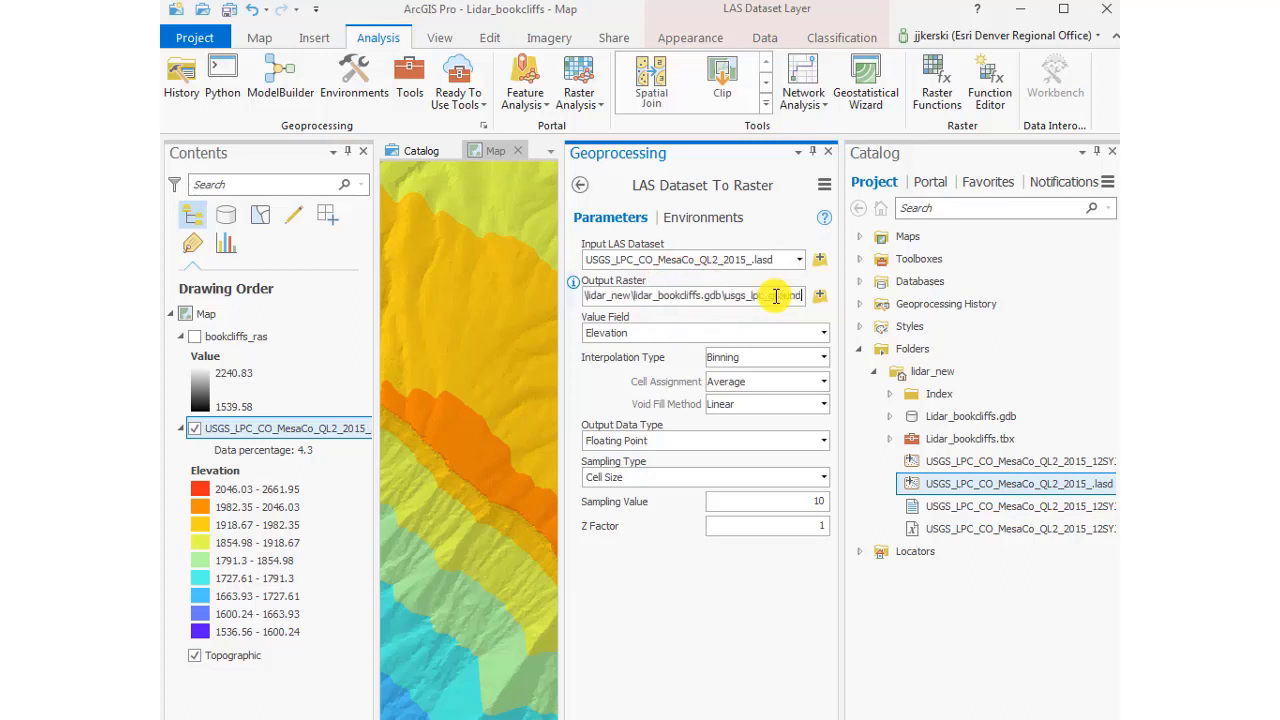
key("BackSpace")
key("BackSpace")
key("BackSpace")
key("BackSpace")
key("BackSpace")
key("BackSpace")
key("BackSpace")
key("BackSpace")
key("BackSpace")
key("BackSpace")
key("BackSpace")
key("BackSpace")
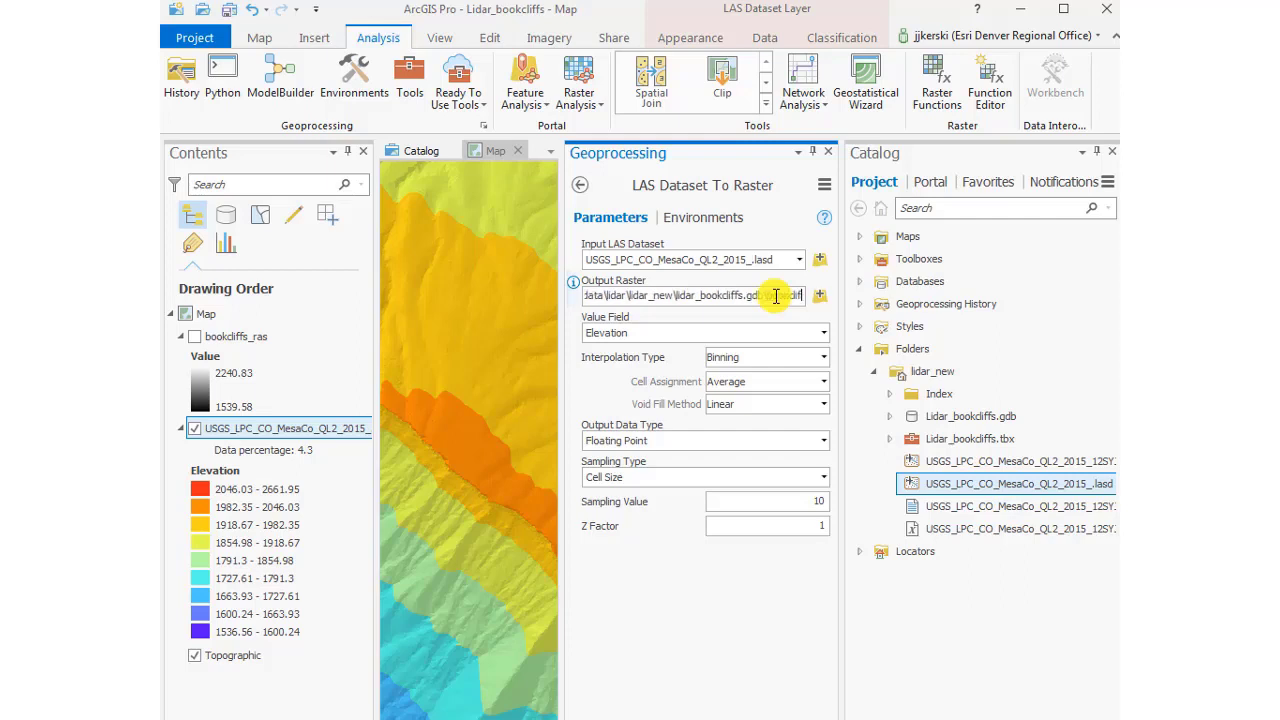
type("bookcliffs_ground")
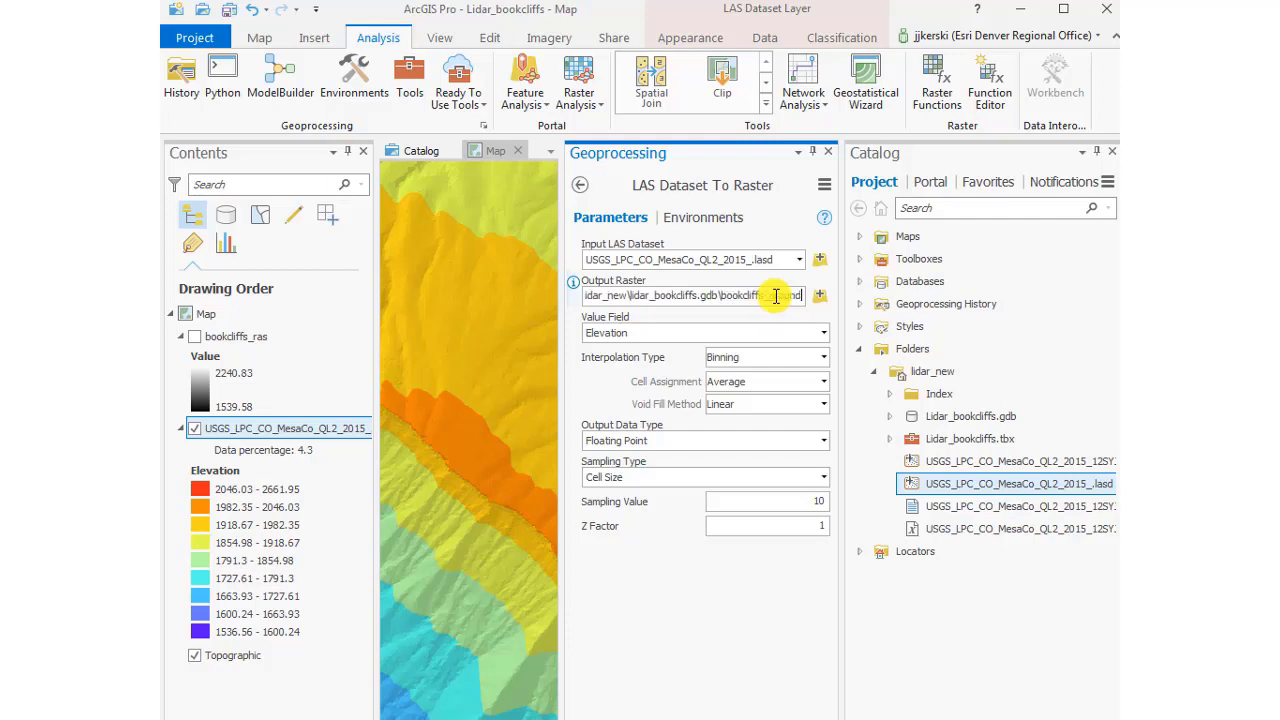
left_click(823, 332)
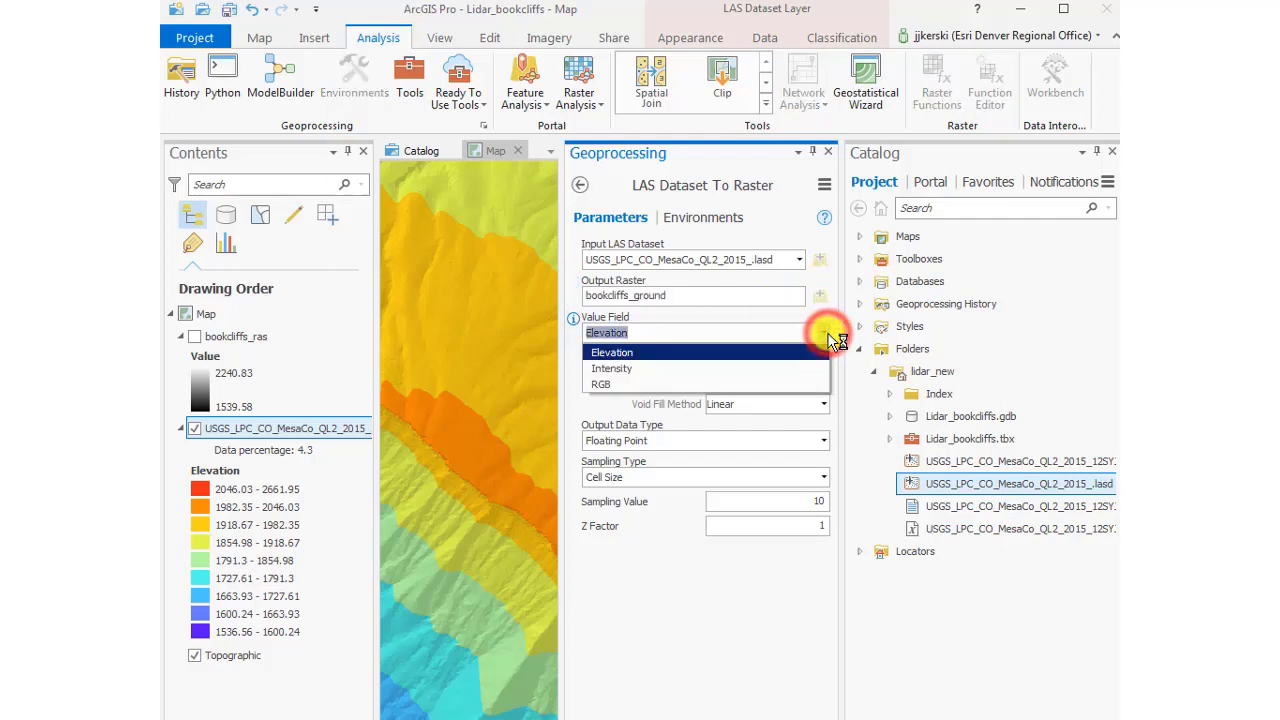
left_click(798, 350)
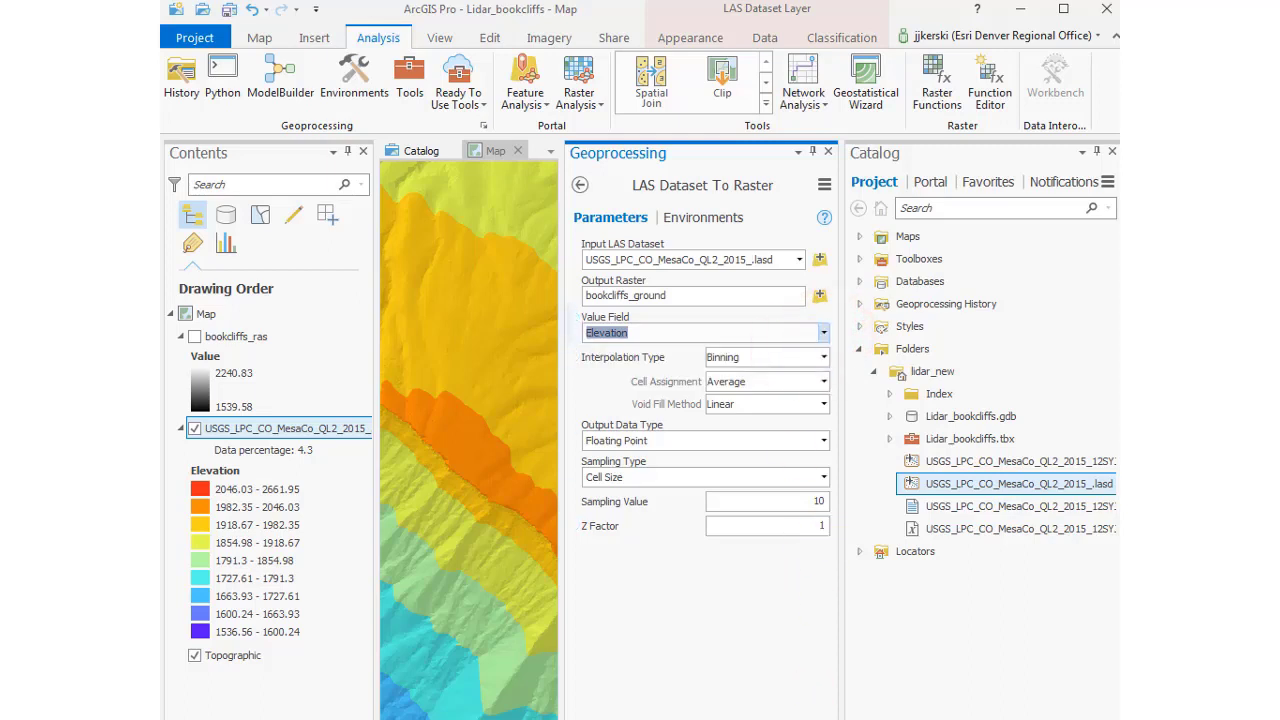
left_click(808, 700)
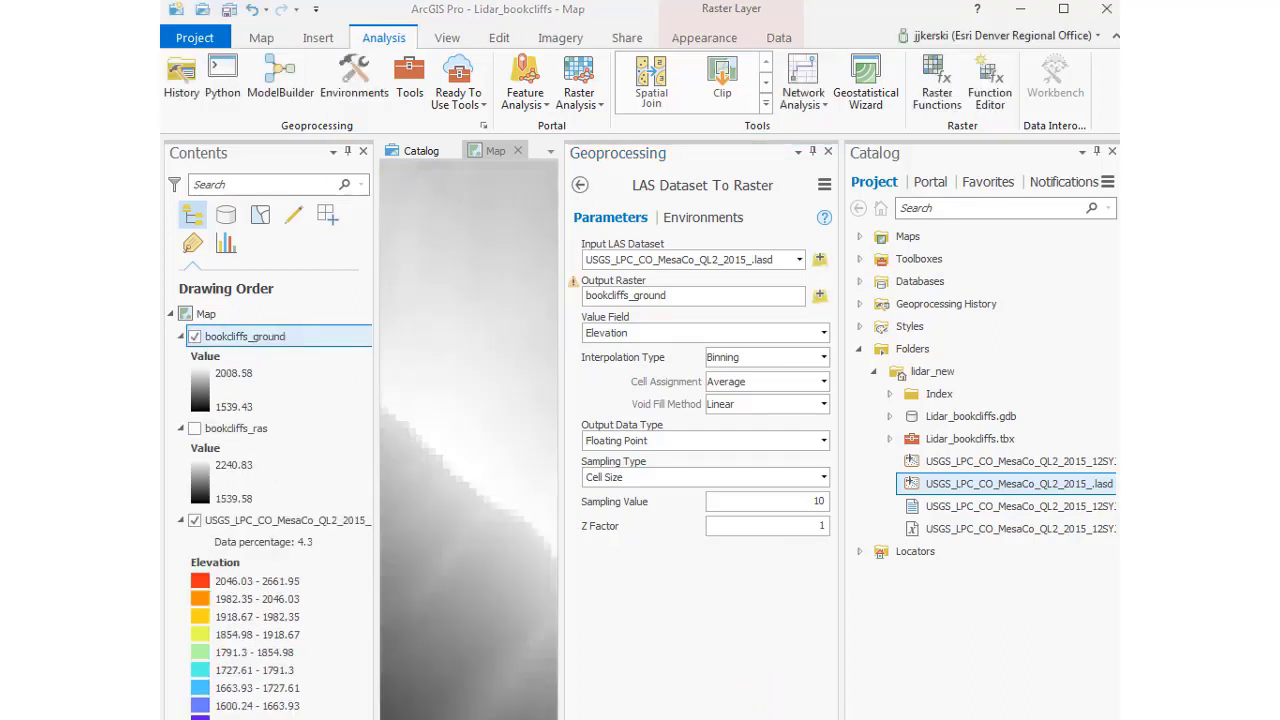
Filter the lidar layer to first returns and rename the output raster bookcliffs_1streturn
right_click(278, 520)
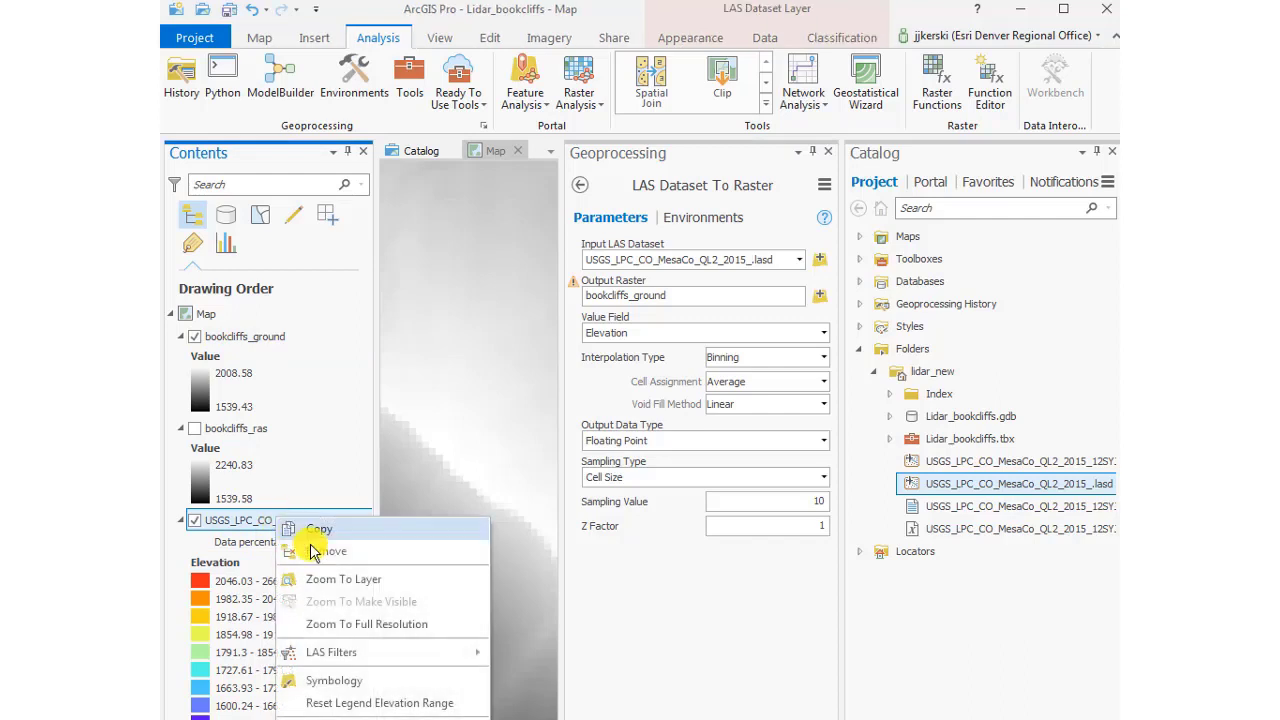
mouse_move(360, 655)
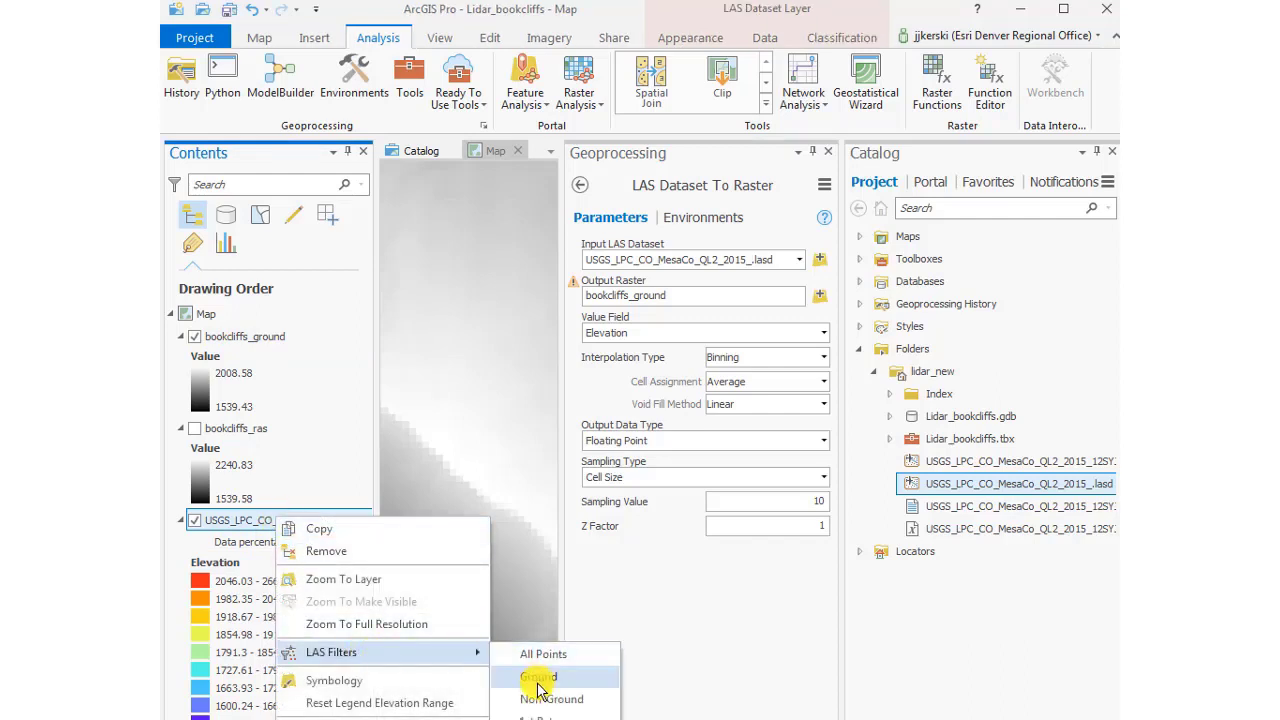
left_click(540, 716)
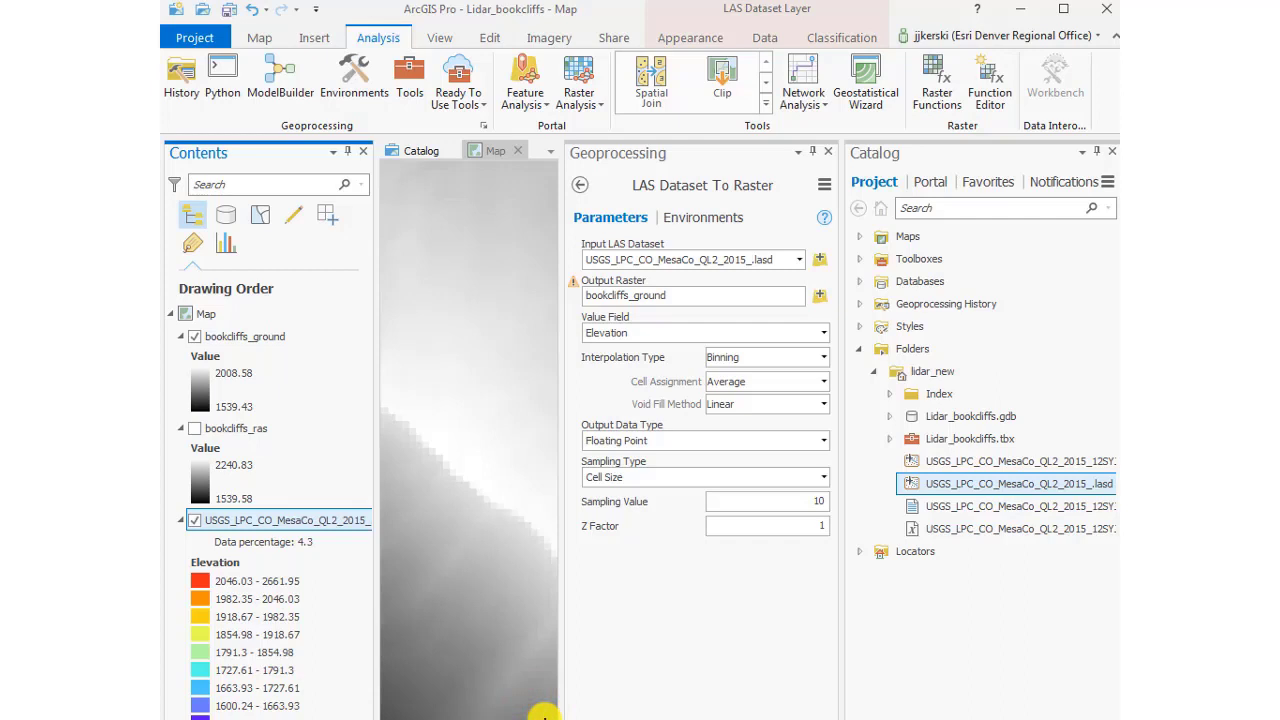
left_click(700, 296)
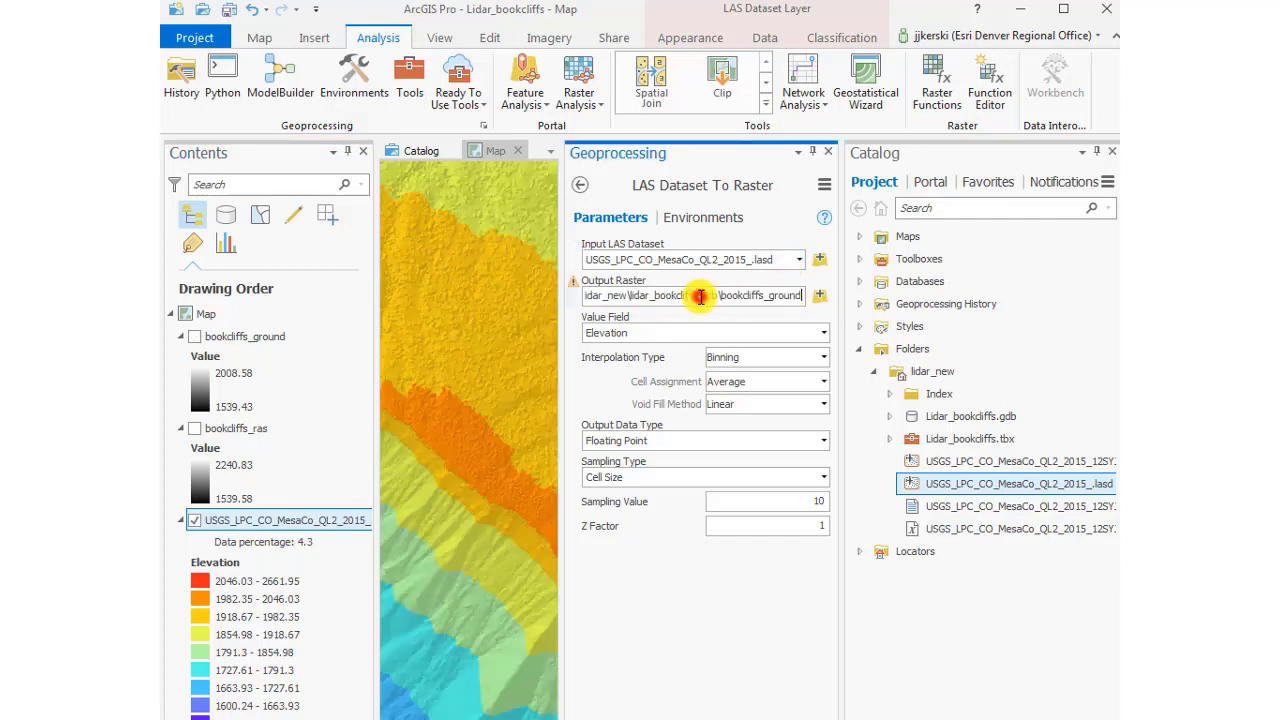
left_click_drag(766, 296, 826, 310)
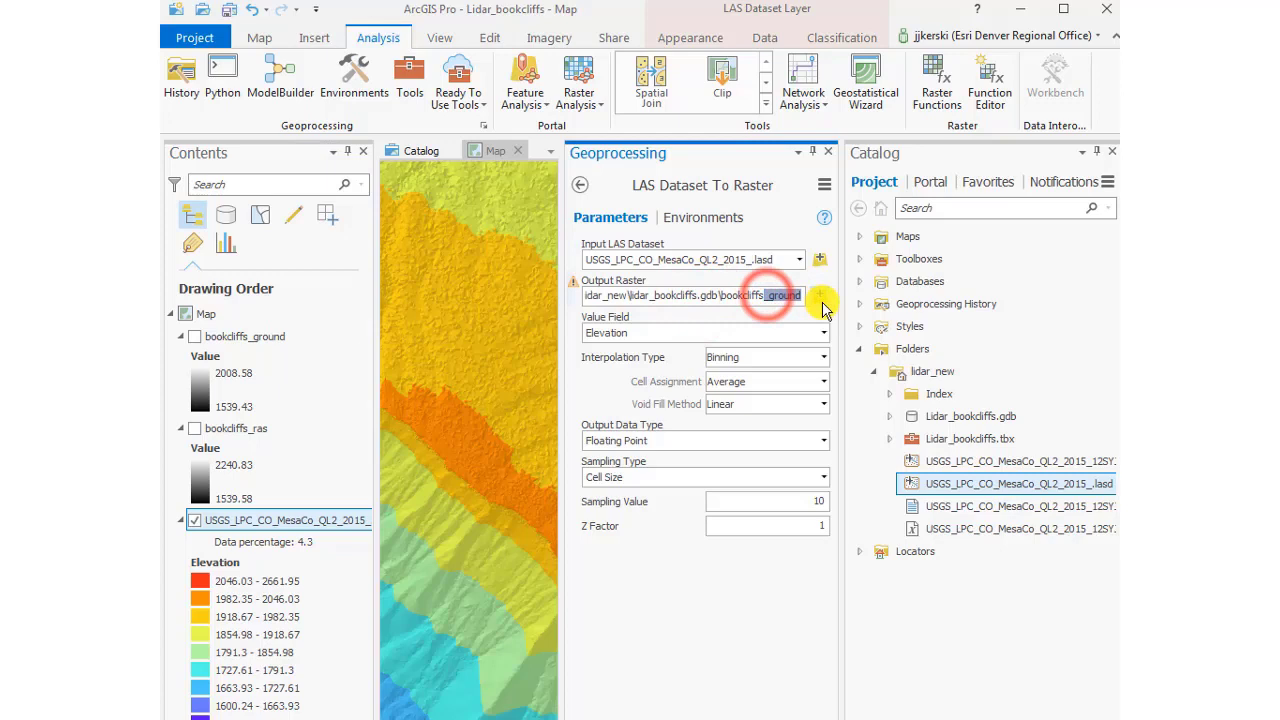
type("_1streturn")
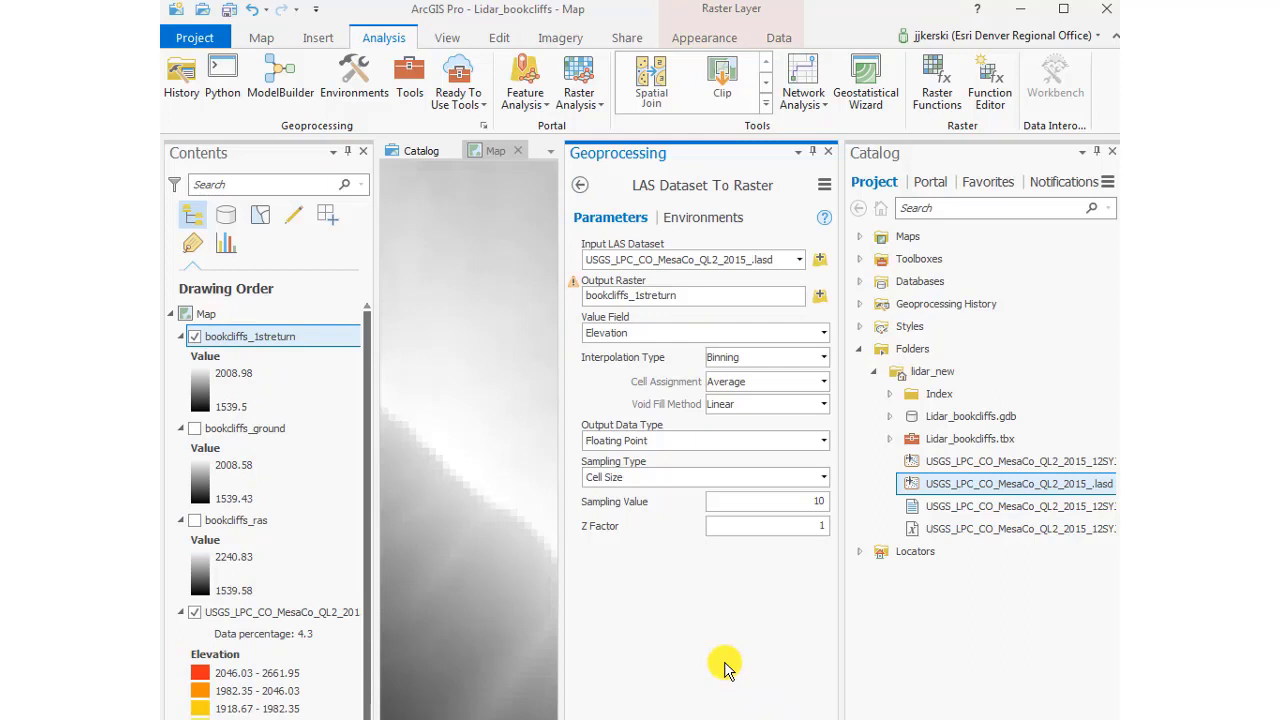
Close Geoprocessing and toggle visibility of the bookcliffs_1streturn and bookcliffs_ground layers
left_click(828, 152)
left_click(194, 336)
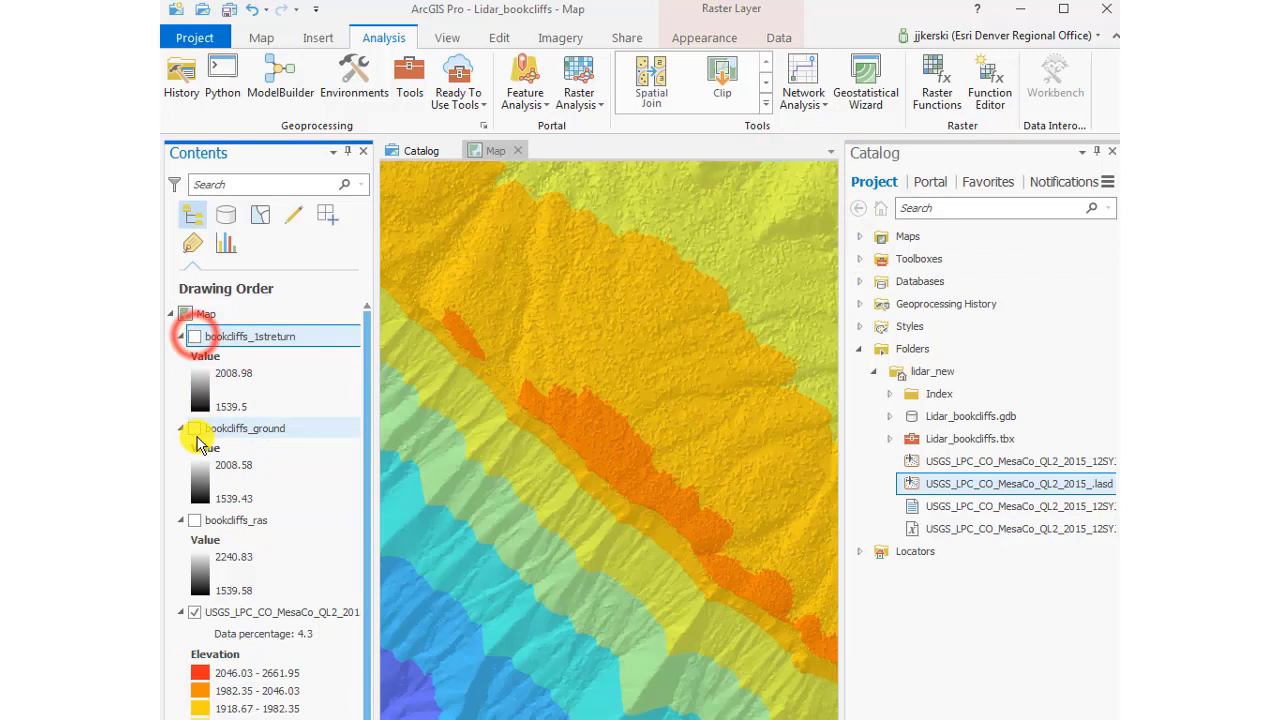
left_click(196, 434)
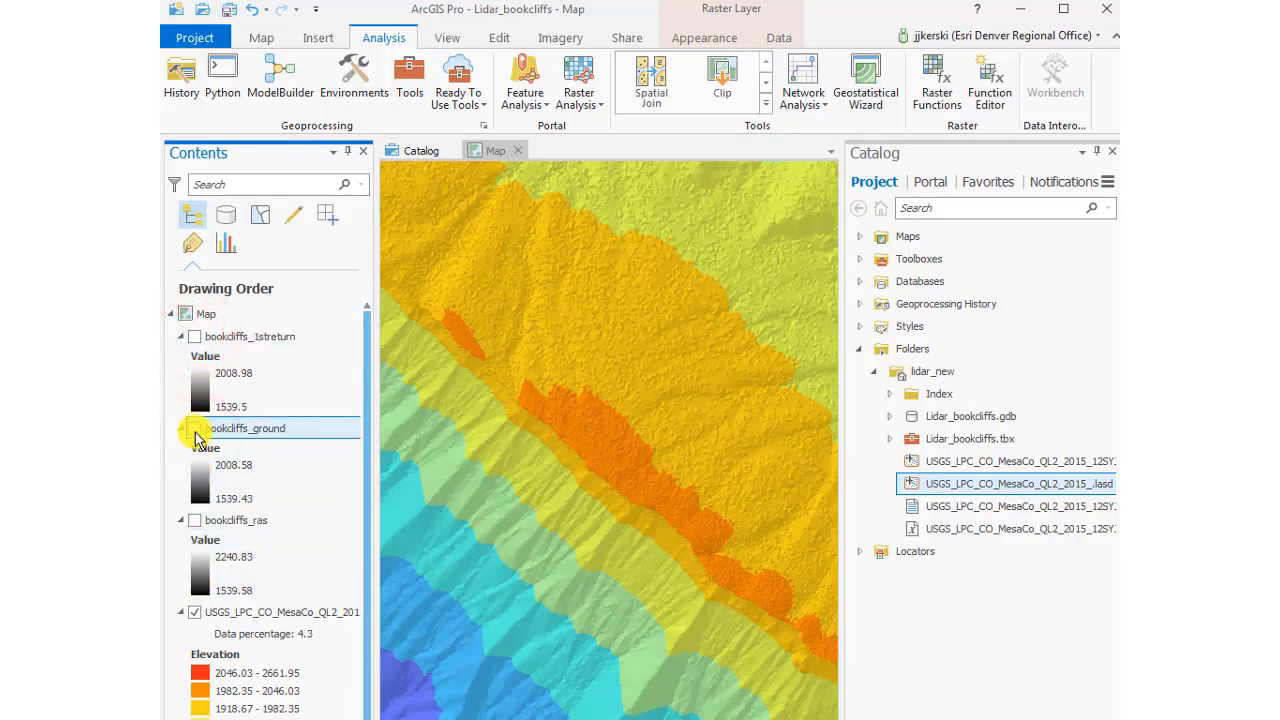
left_click(195, 430)
left_click(194, 338)
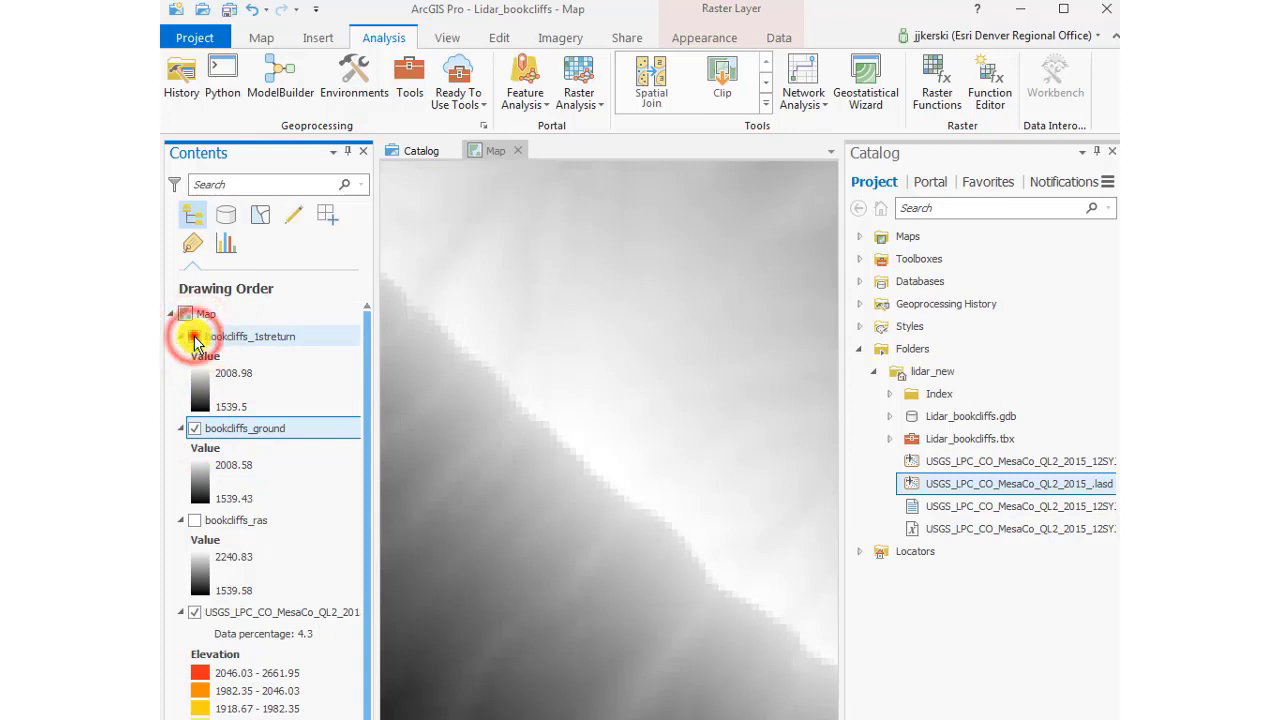
Read first-return versus ground elevation pixel values at the same ridge-edge spot
left_click(610, 378)
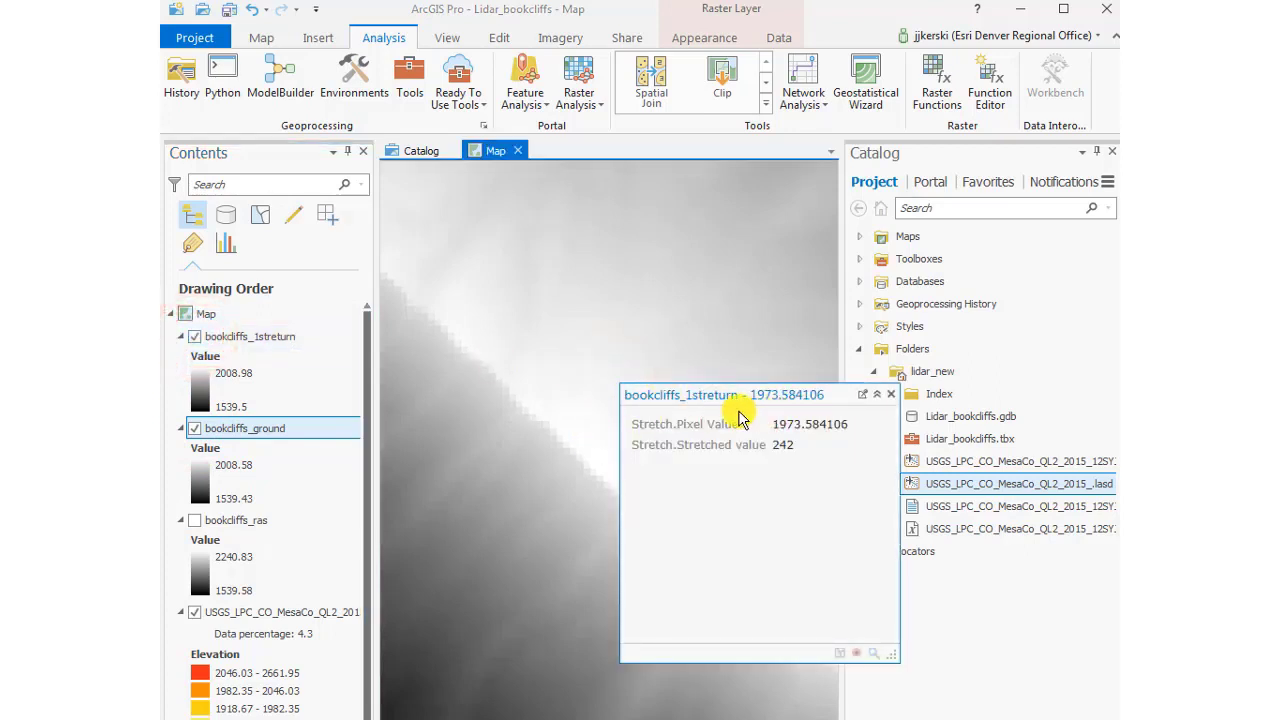
left_click(519, 431)
left_click(536, 400)
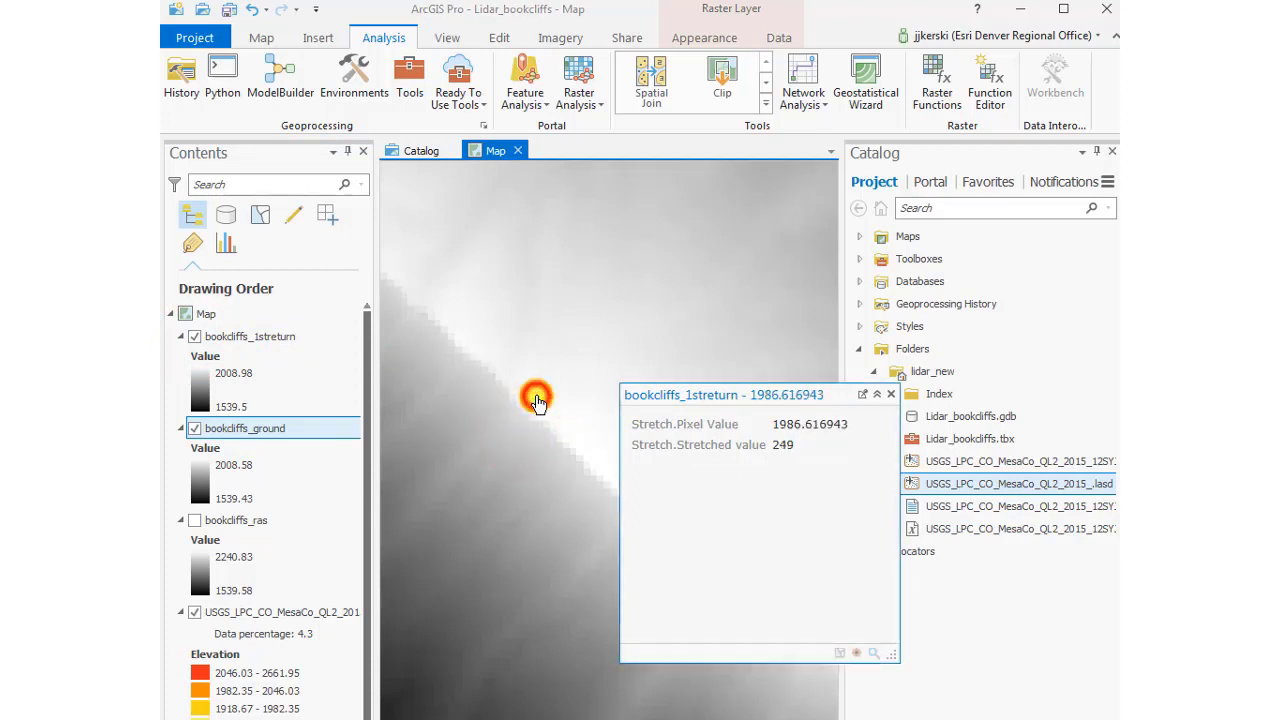
left_click(194, 336)
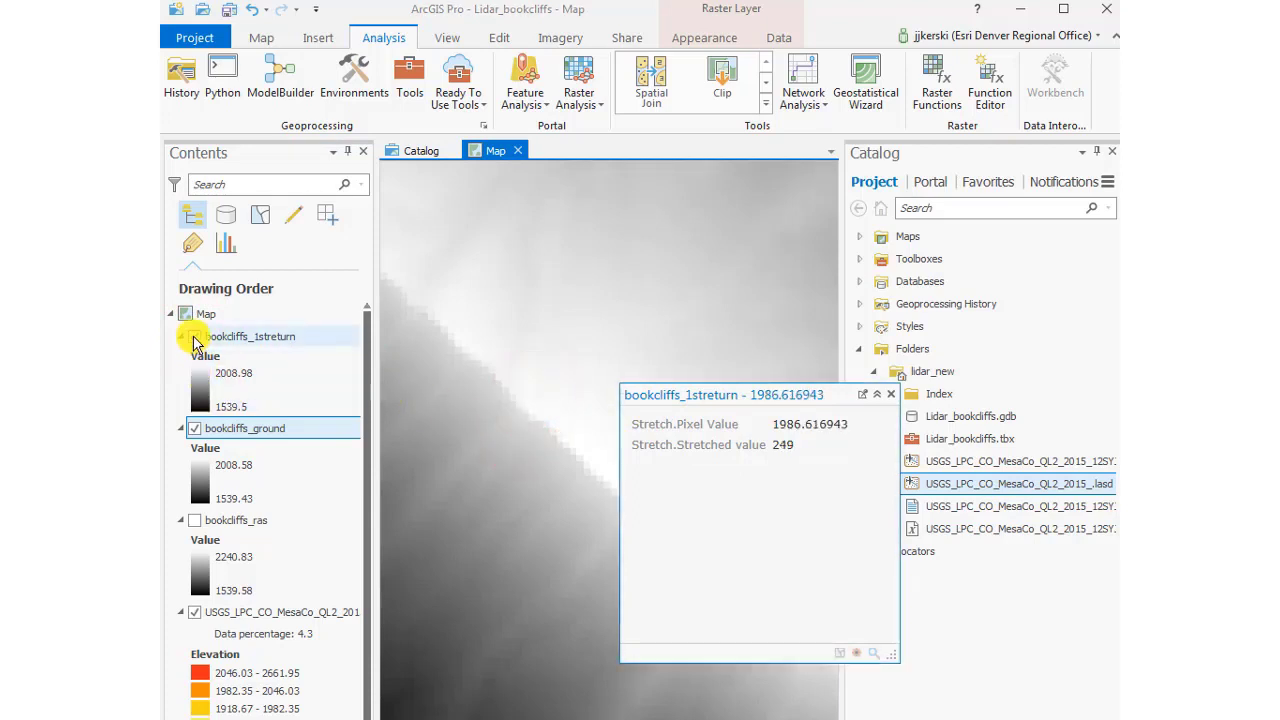
left_click(503, 410)
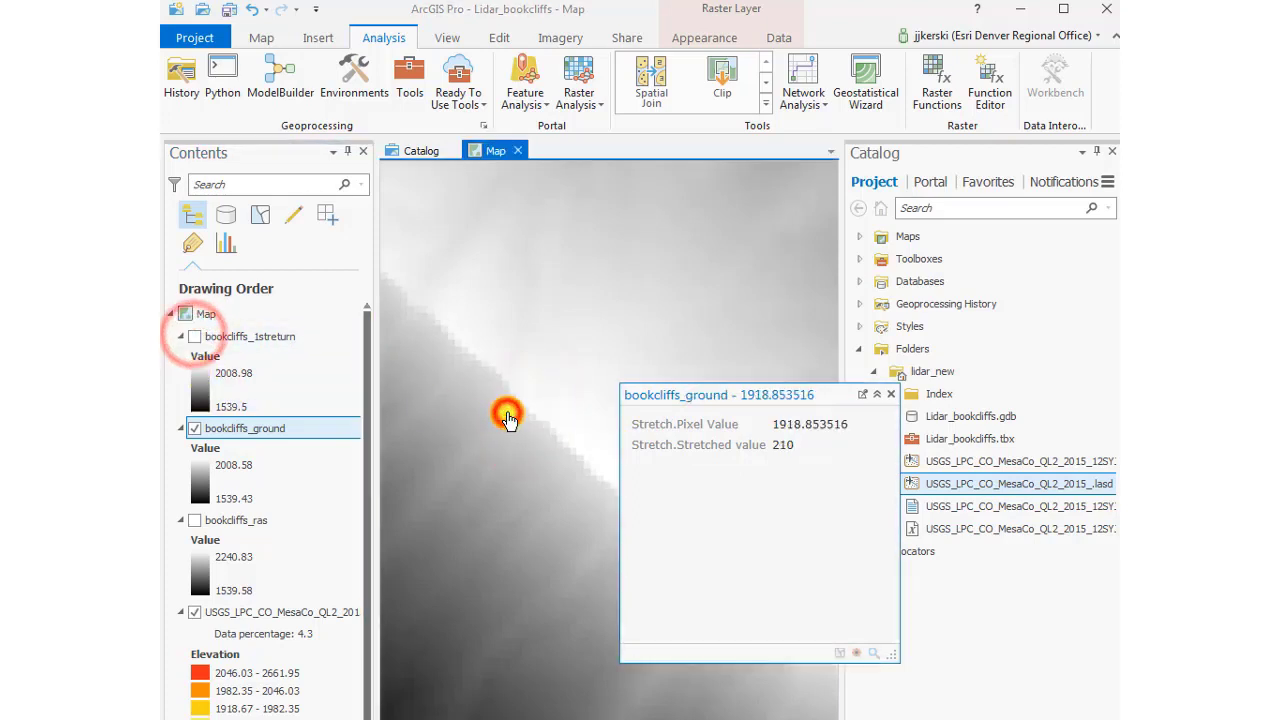
left_click(889, 397)
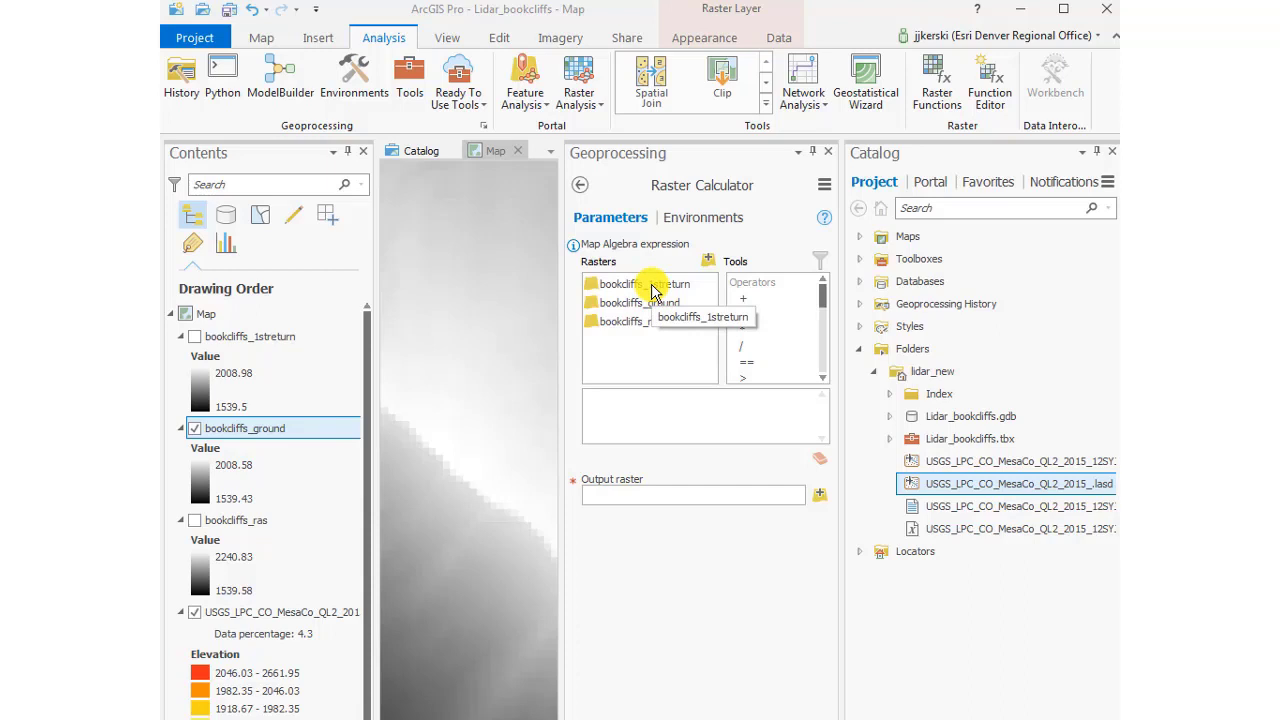
Build the Raster Calculator expression bookcliffs_1streturn - bookcliffs_ground
double_click(649, 286)
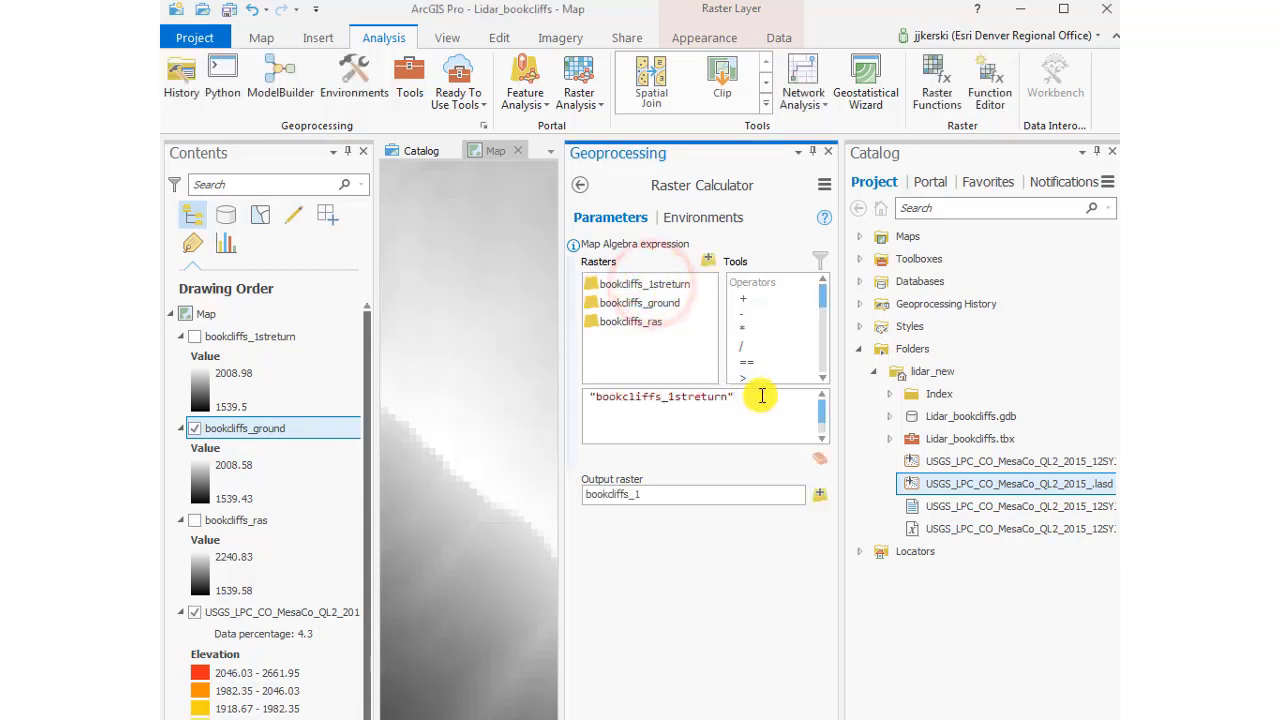
left_click(745, 315)
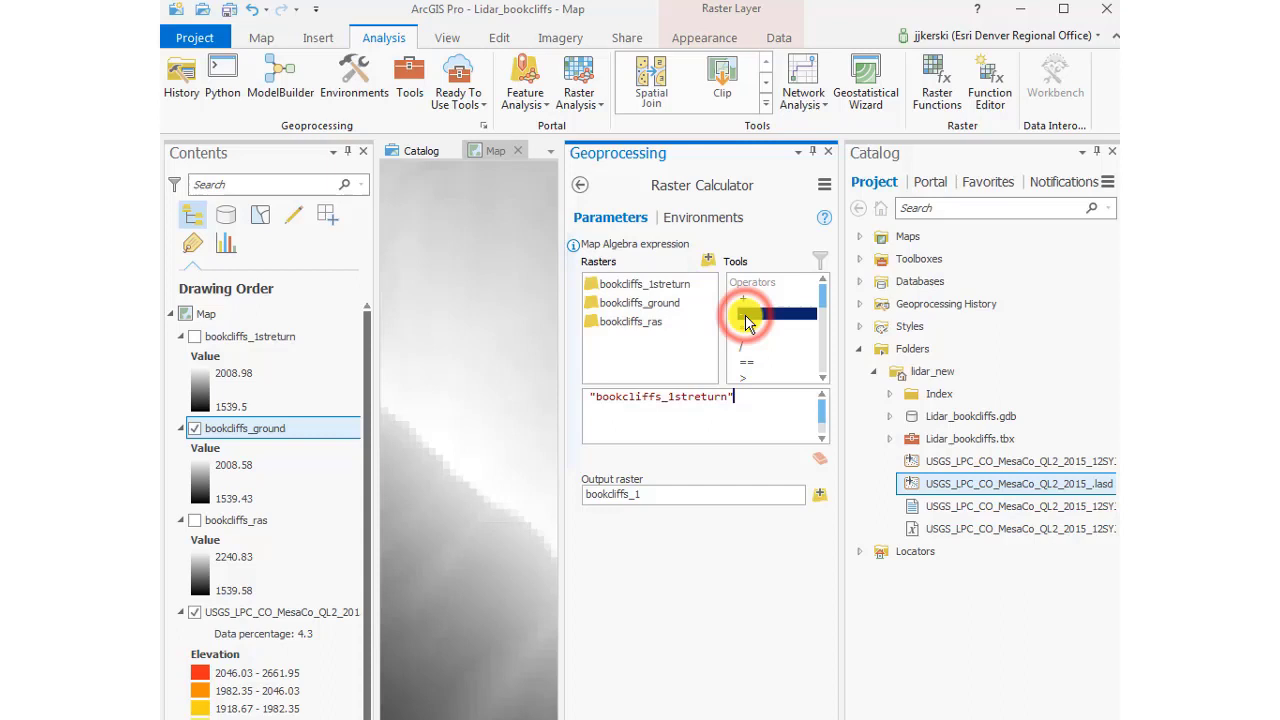
double_click(745, 315)
left_click(676, 309)
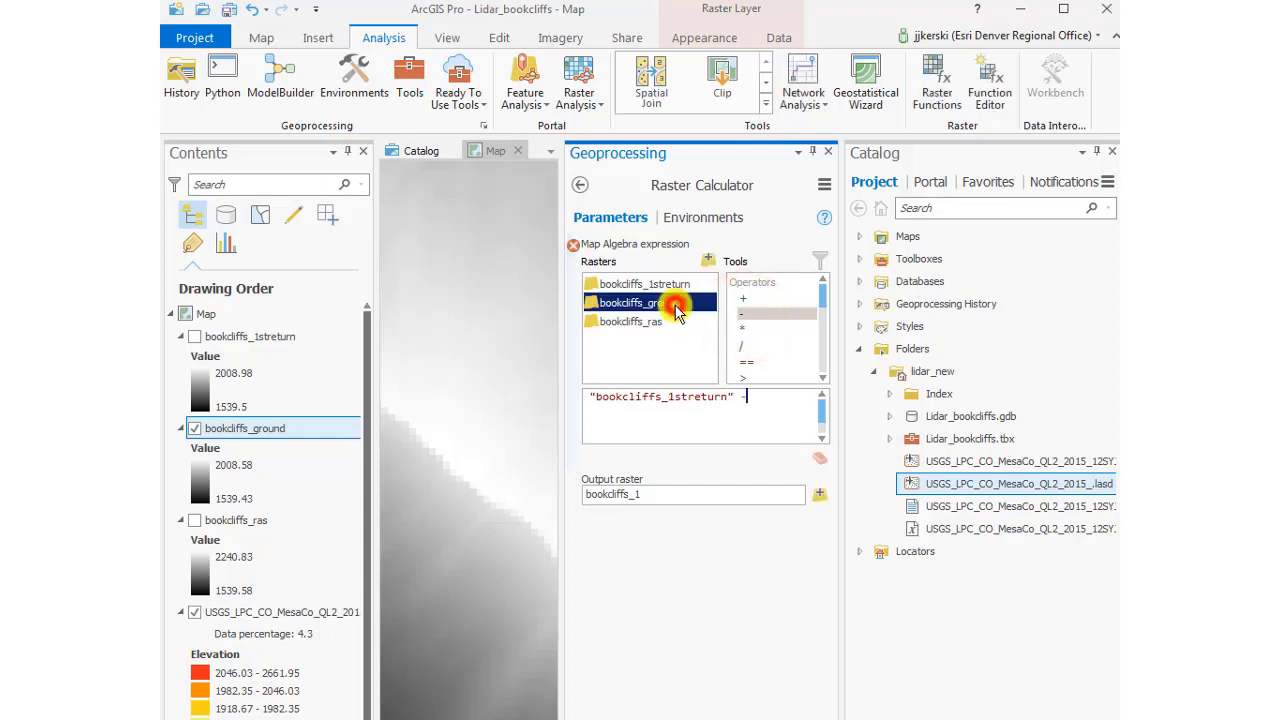
double_click(676, 309)
Name the calculator's output raster bookcliffs_veght
left_click(674, 494)
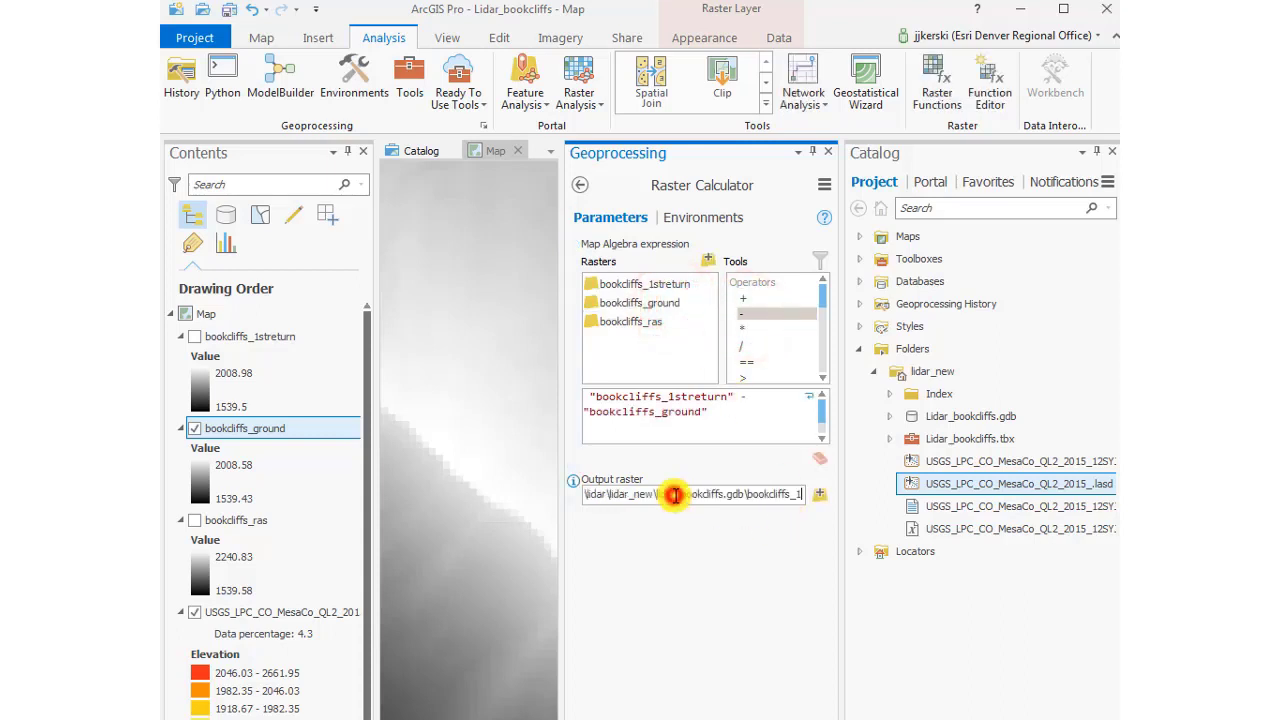
left_click(795, 497)
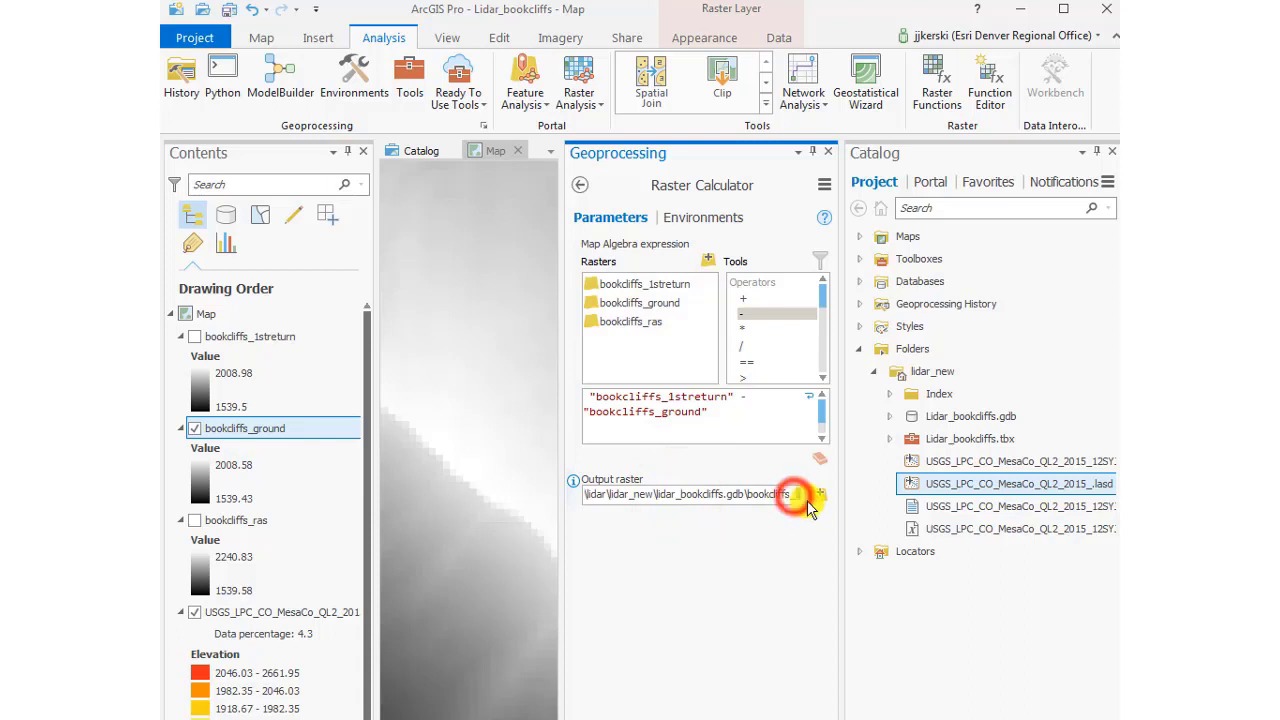
type("trees")
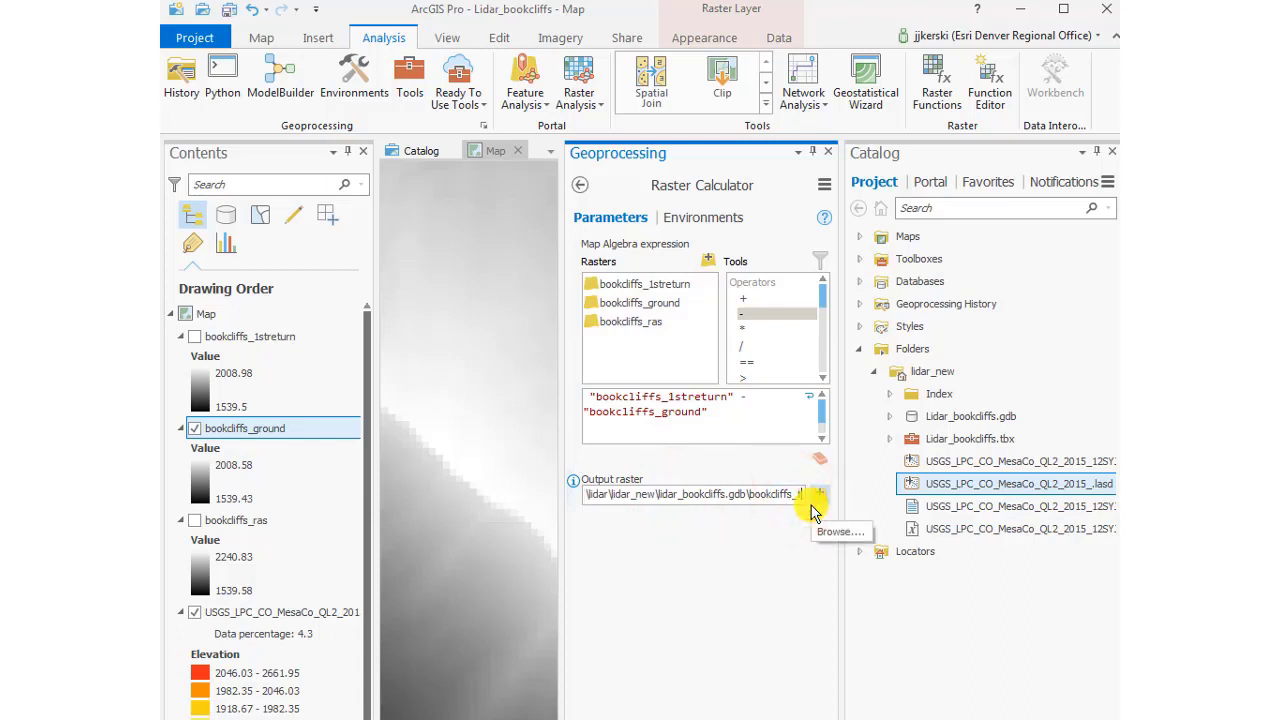
type("eeh")
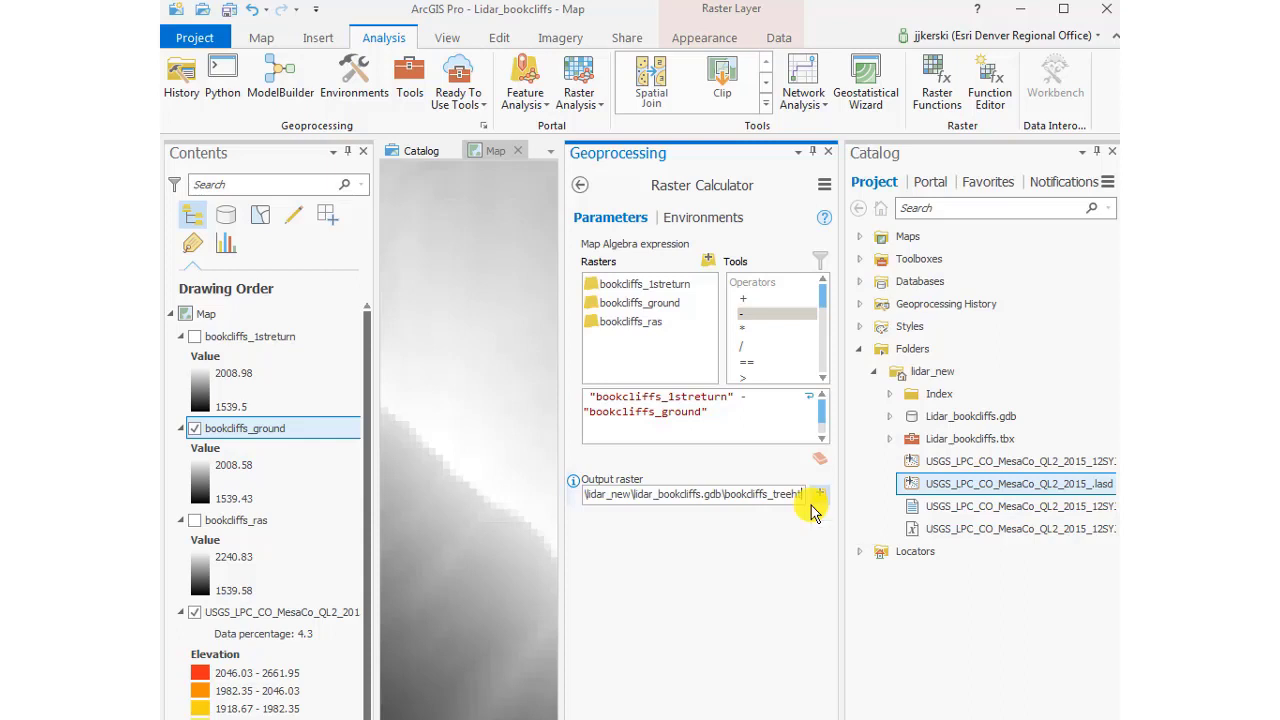
key("BackSpace")
key("BackSpace")
key("BackSpace")
key("BackSpace")
key("BackSpace")
type("veg")
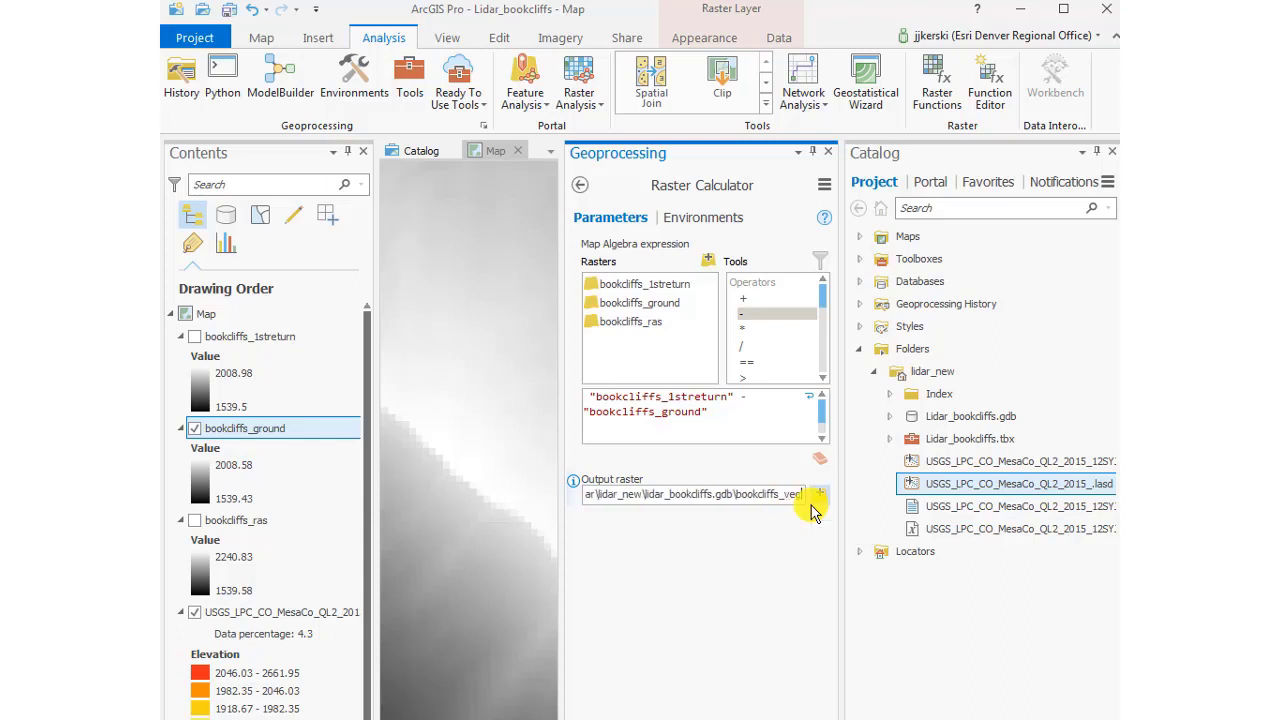
type("ht")
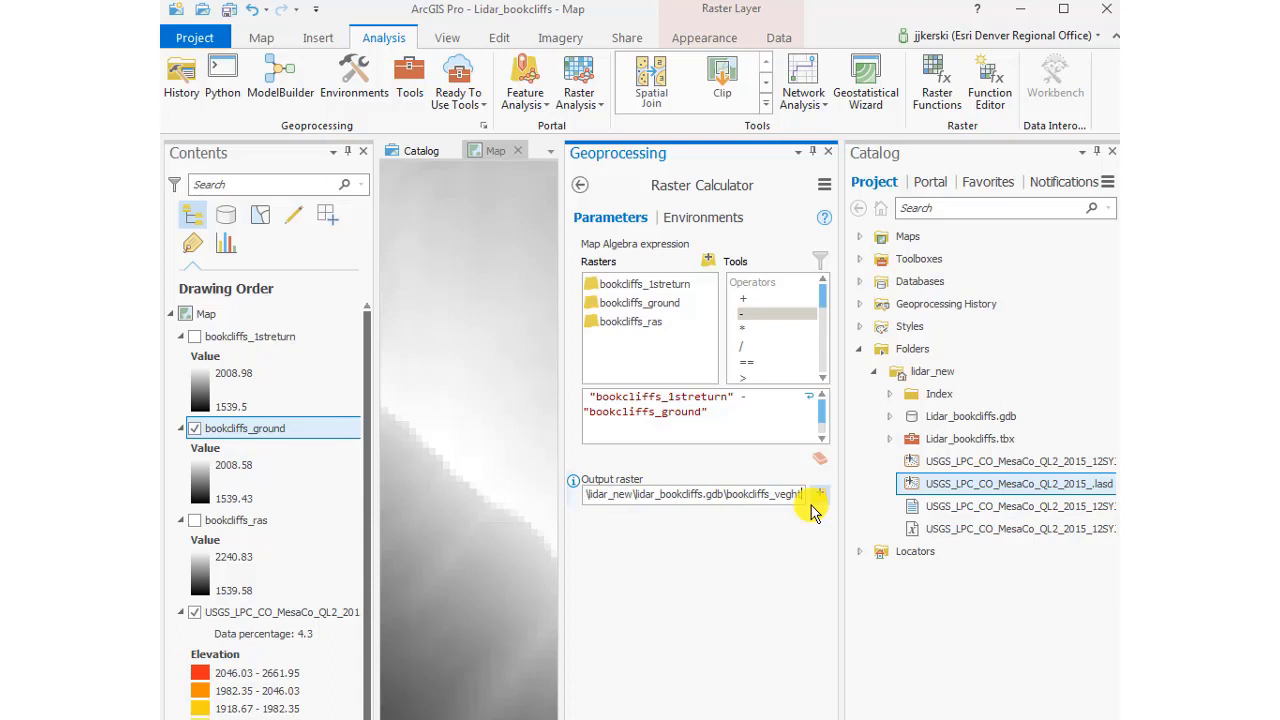
key("Tab")
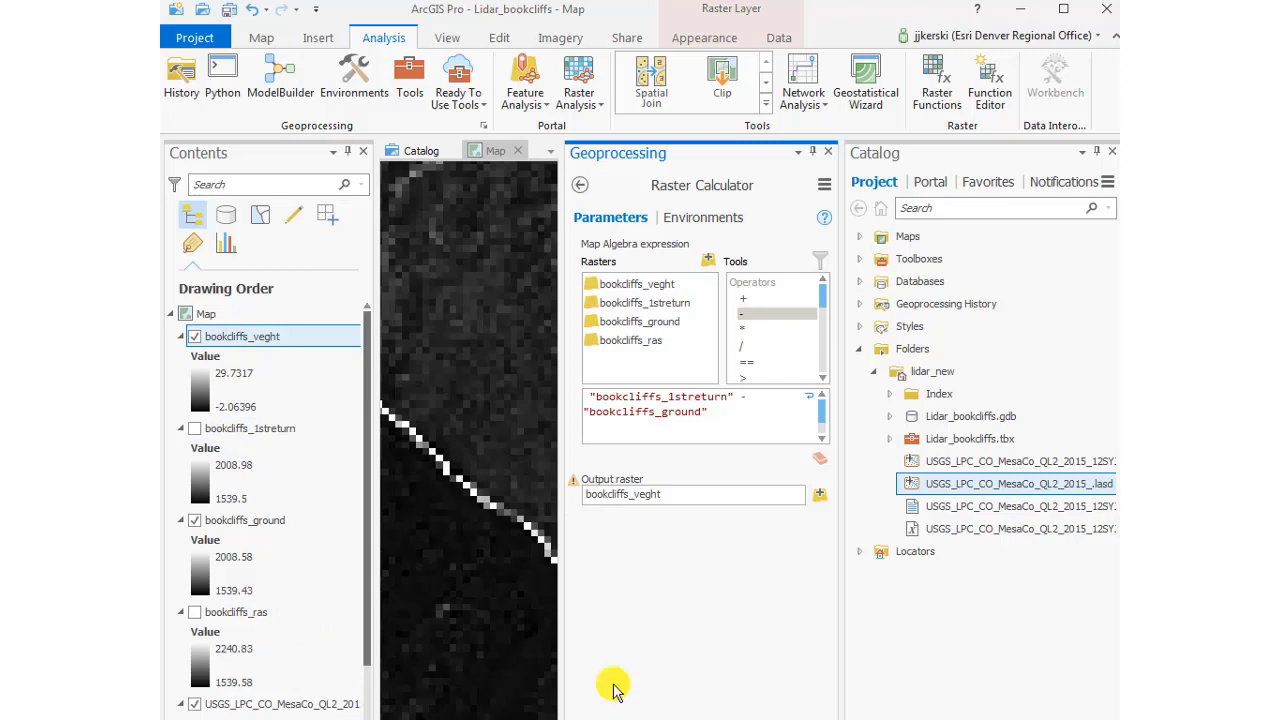
Close Raster Calculator, hide bookcliffs_ground, and bring up symbology for bookcliffs_veght
left_click(828, 152)
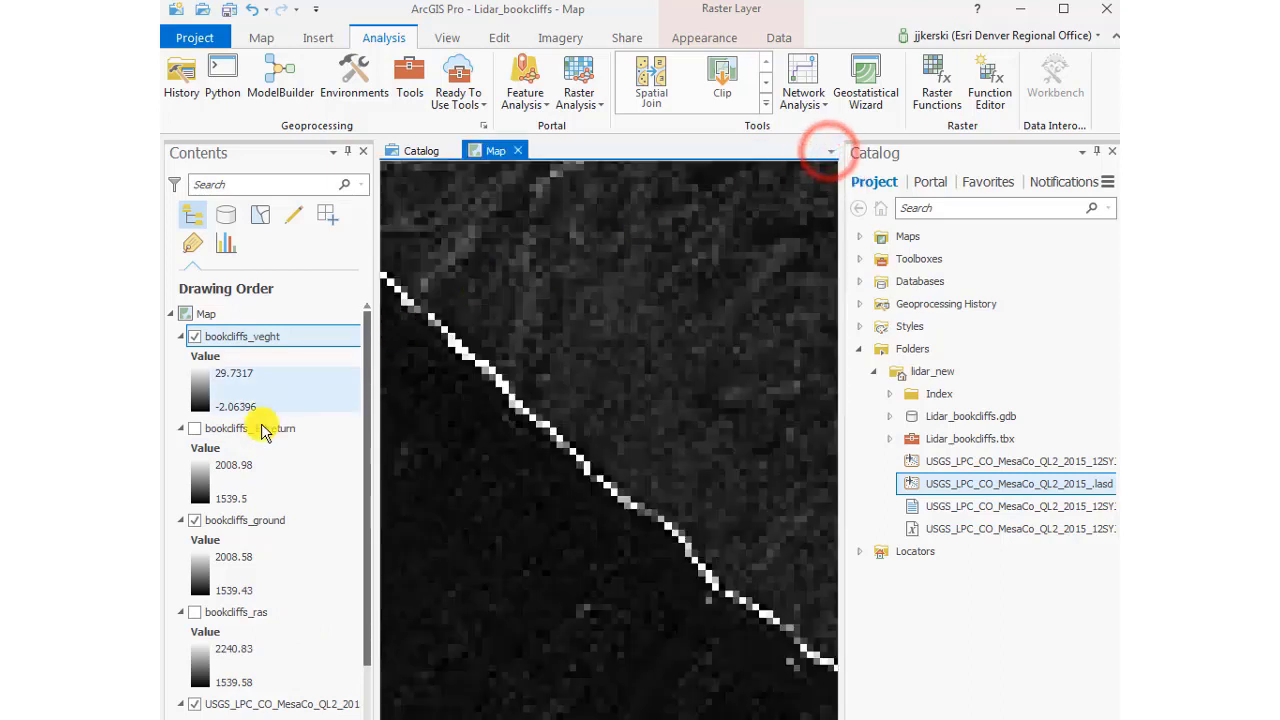
left_click(195, 520)
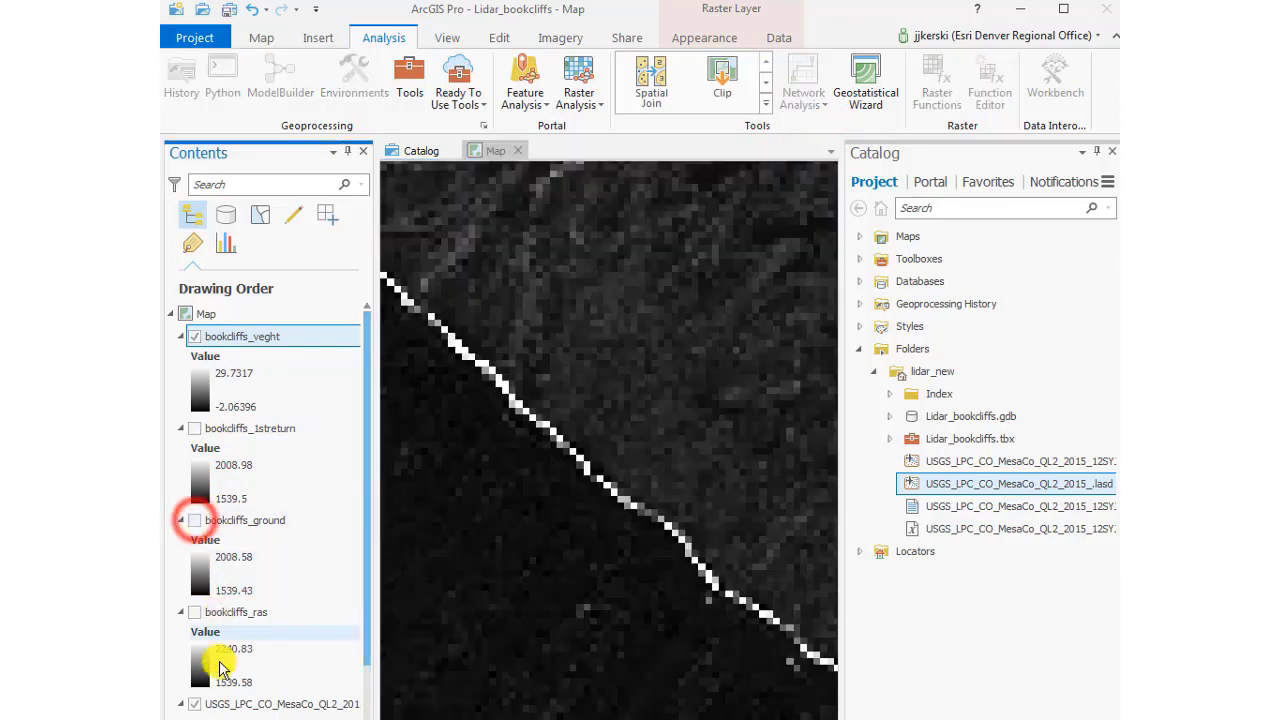
right_click(253, 343)
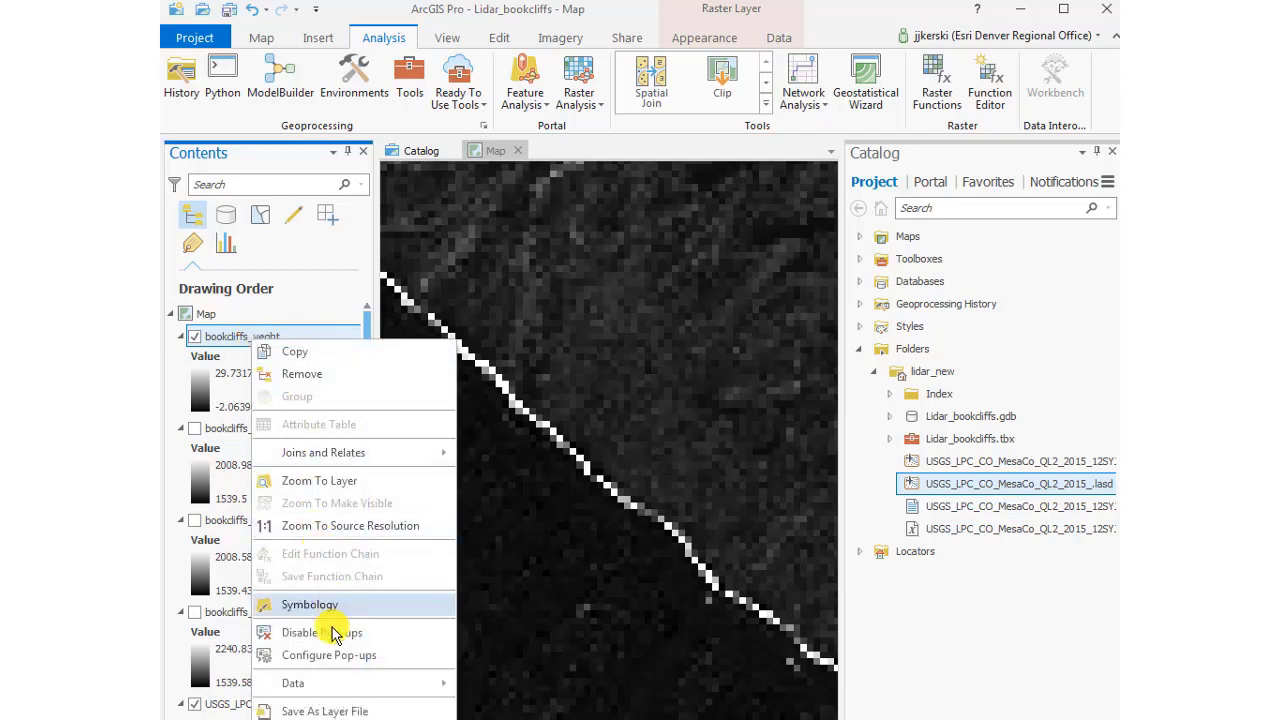
left_click(303, 615)
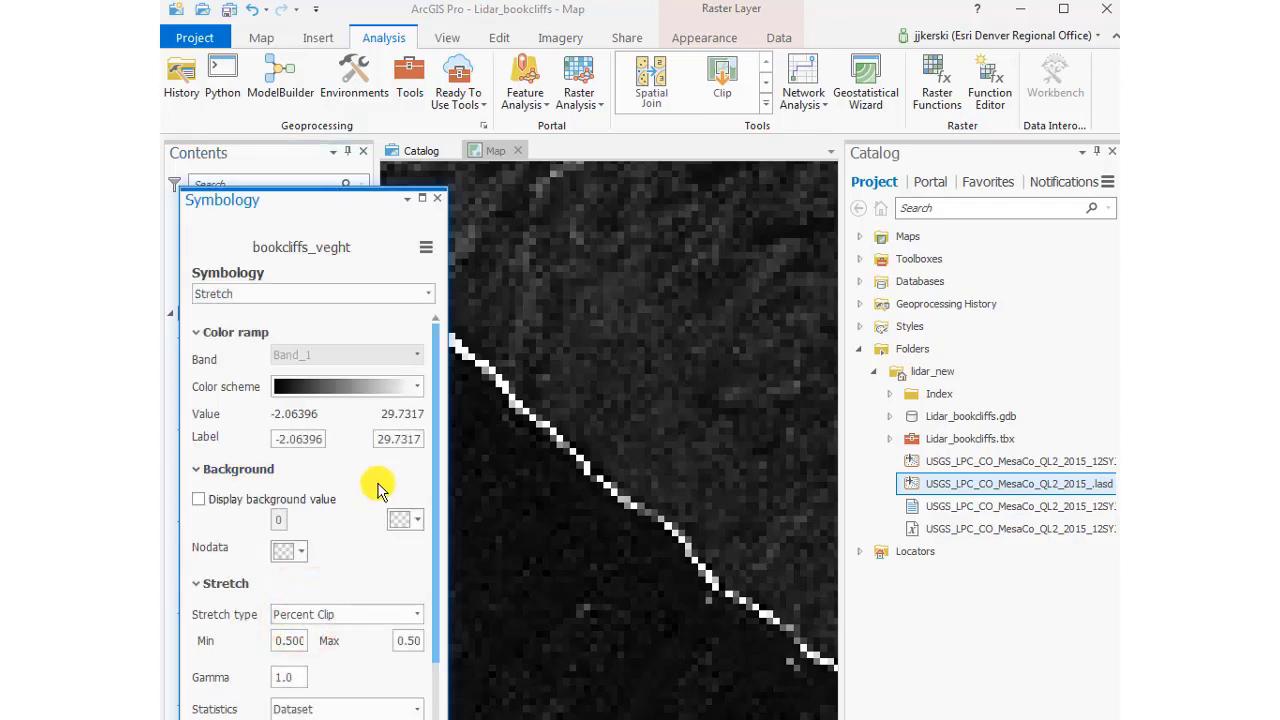
Apply a yellow-to-red colour scheme and Natural Breaks (Jenks) classification to bookcliffs_veght
left_click(312, 395)
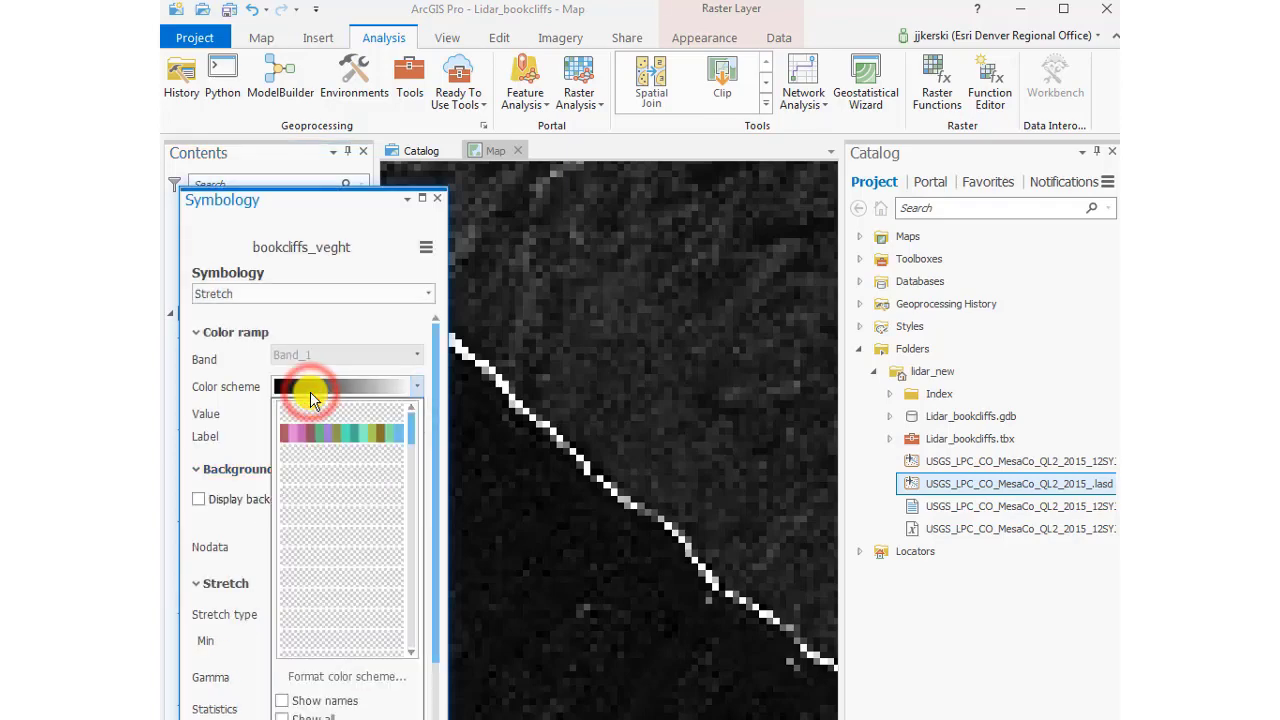
left_click(328, 457)
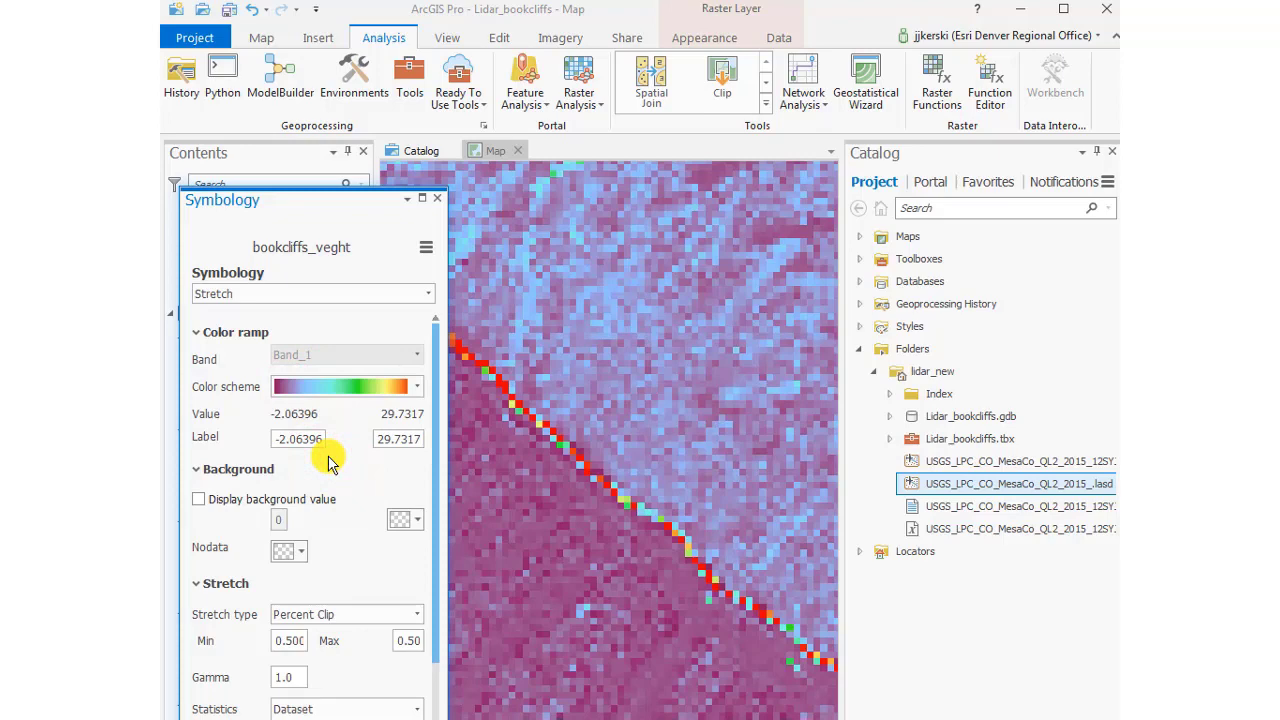
scroll(330, 460, "down", 2)
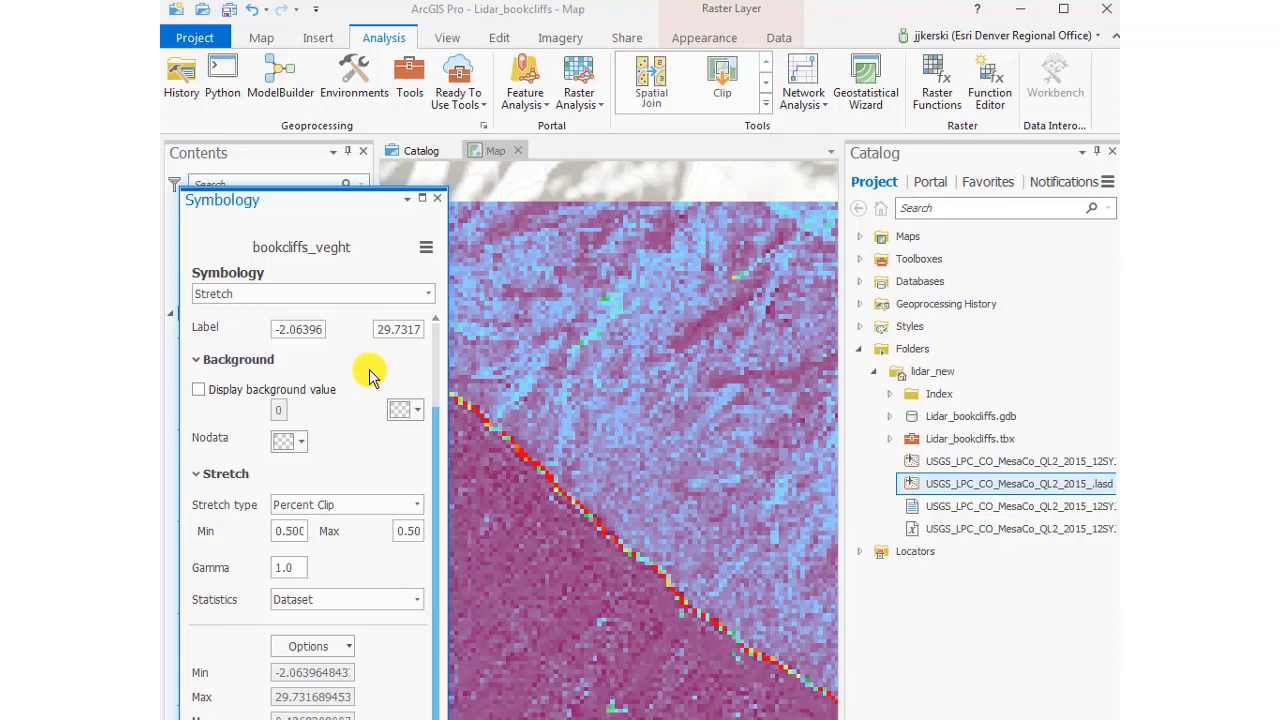
left_click(425, 295)
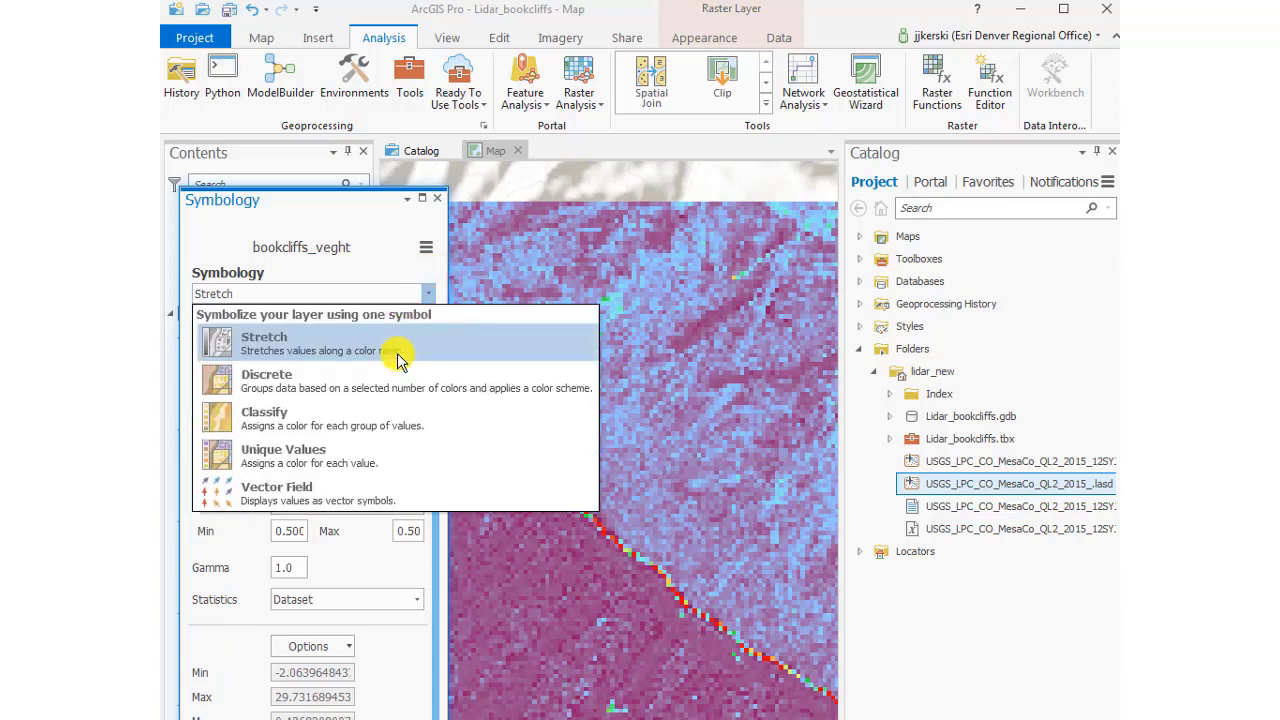
left_click(381, 418)
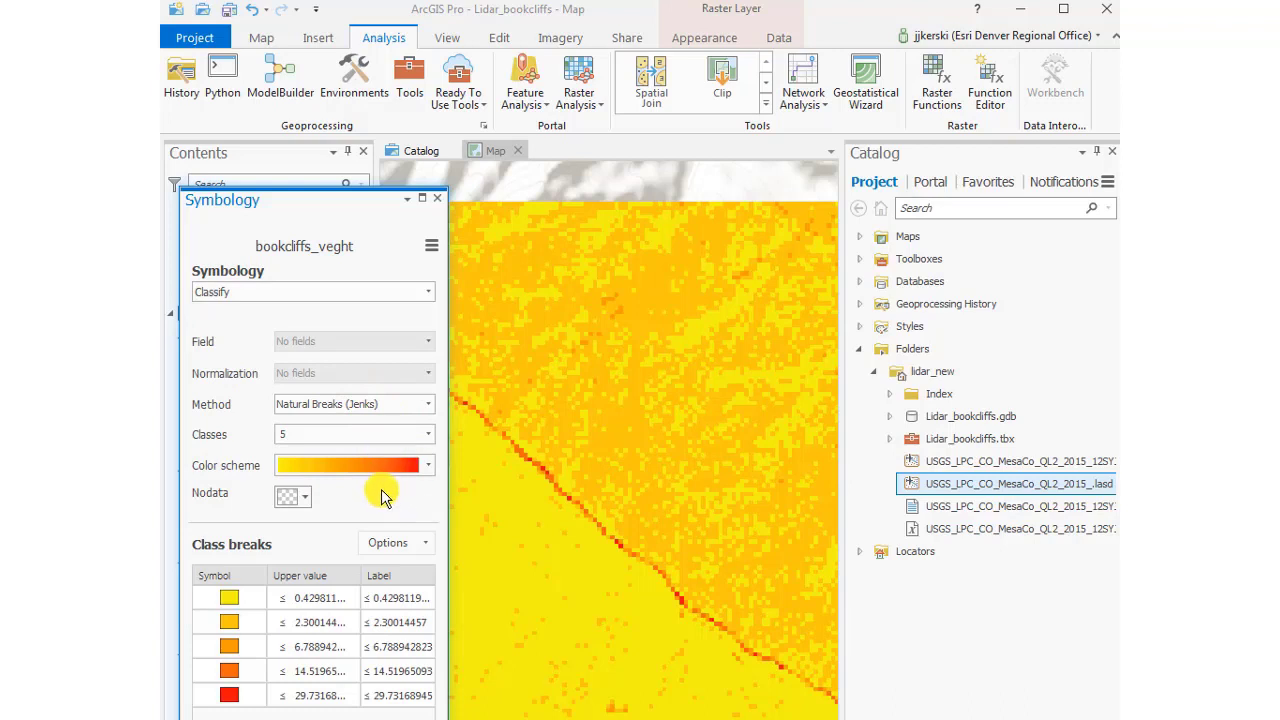
left_click(439, 200)
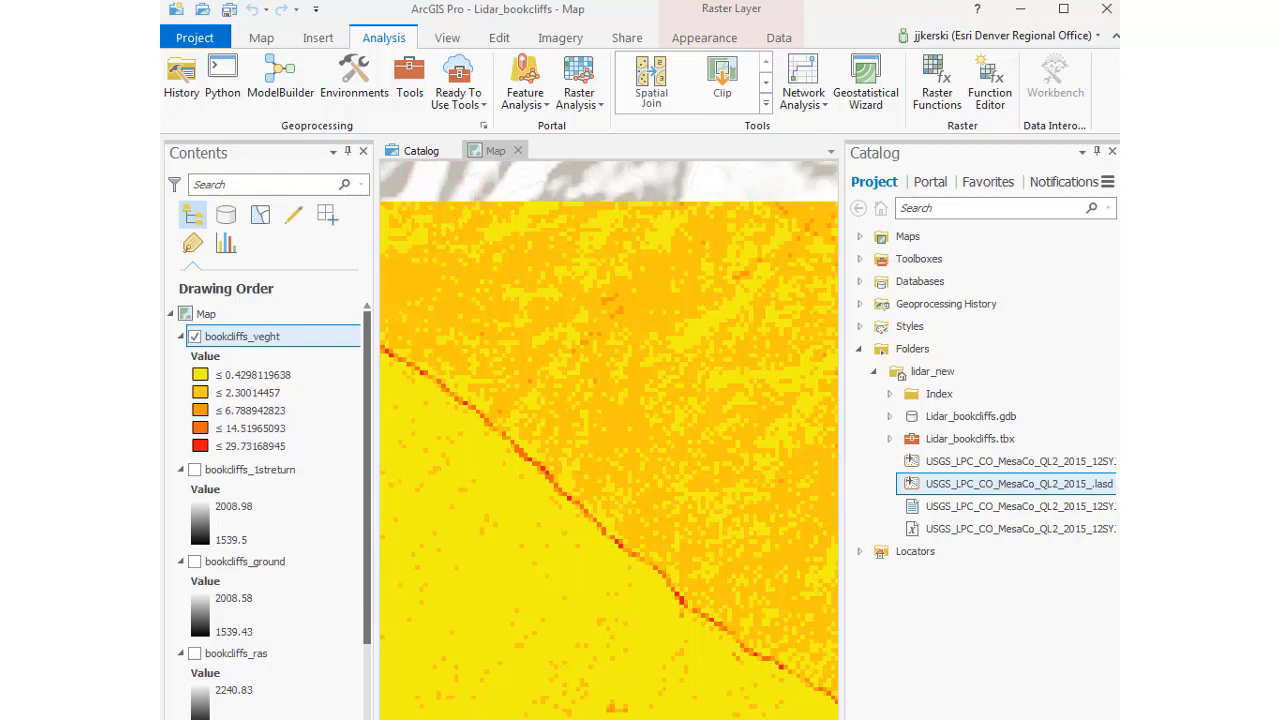
Zoom the map to the bookcliffs_veght layer extent
scroll(490, 642, "down", 2)
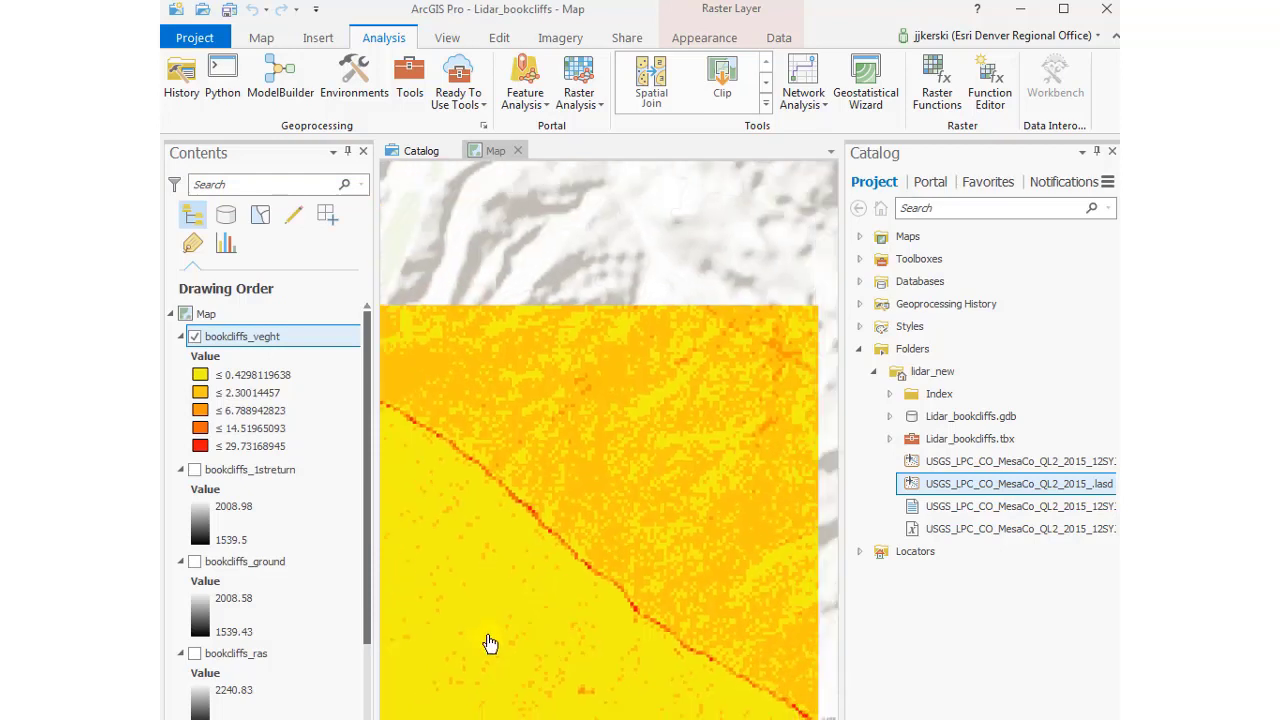
right_click(245, 343)
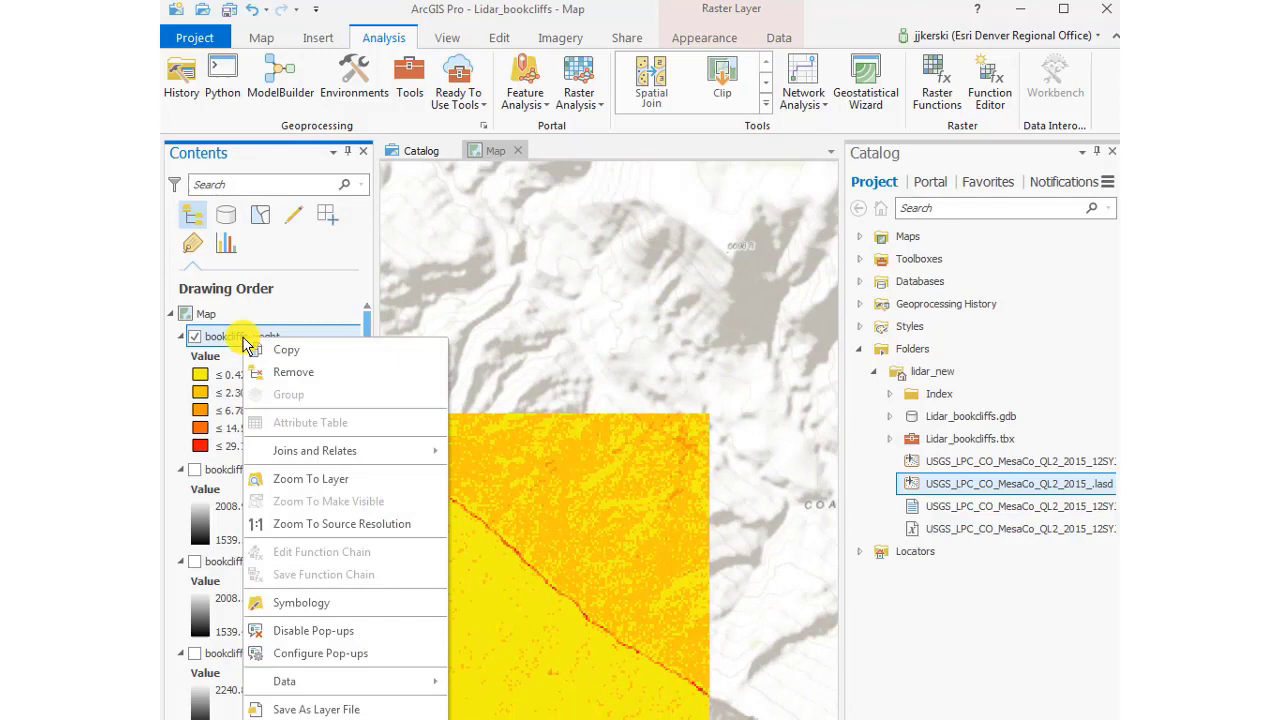
left_click(315, 477)
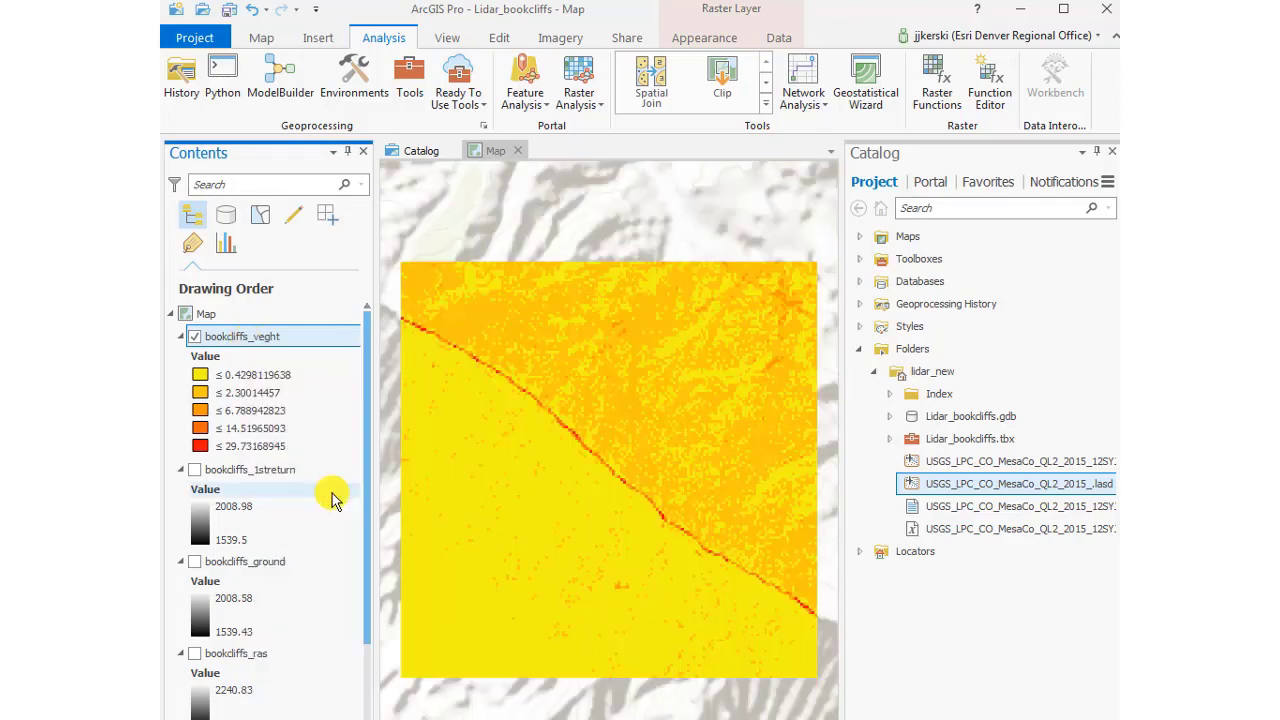
Change the basemap to Imagery with Labels
left_click(265, 40)
left_click(428, 78)
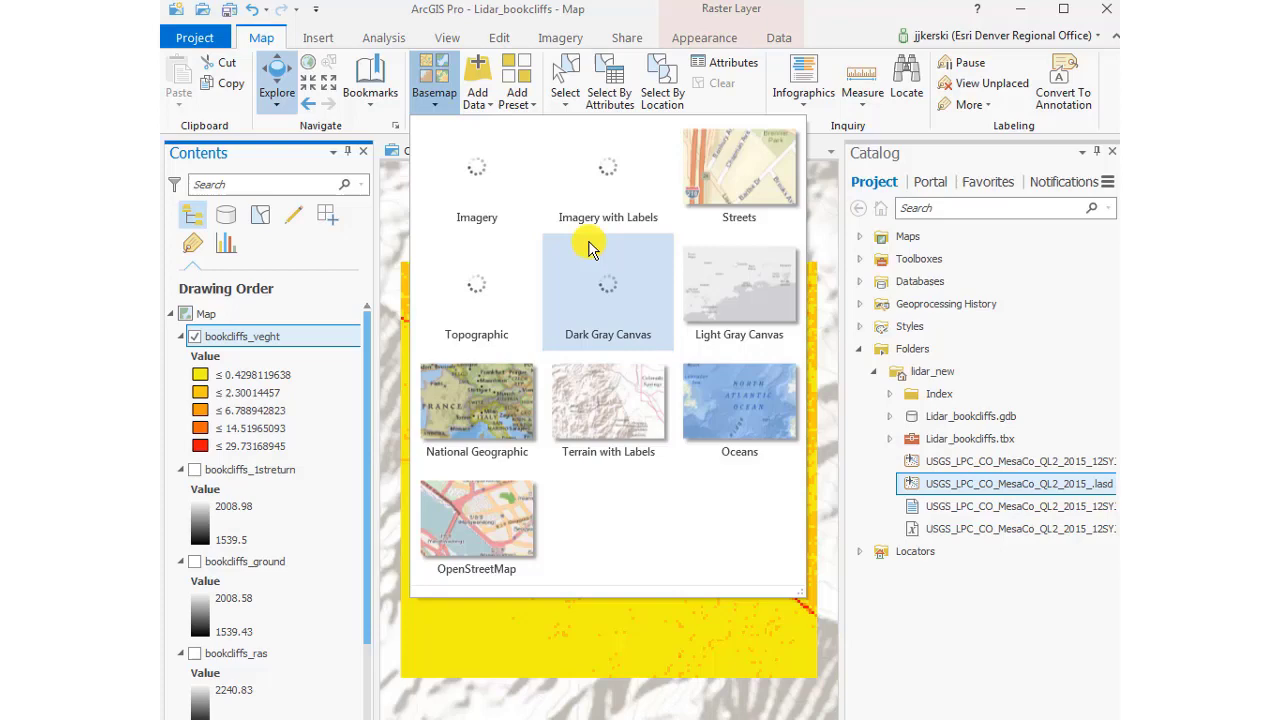
left_click(594, 203)
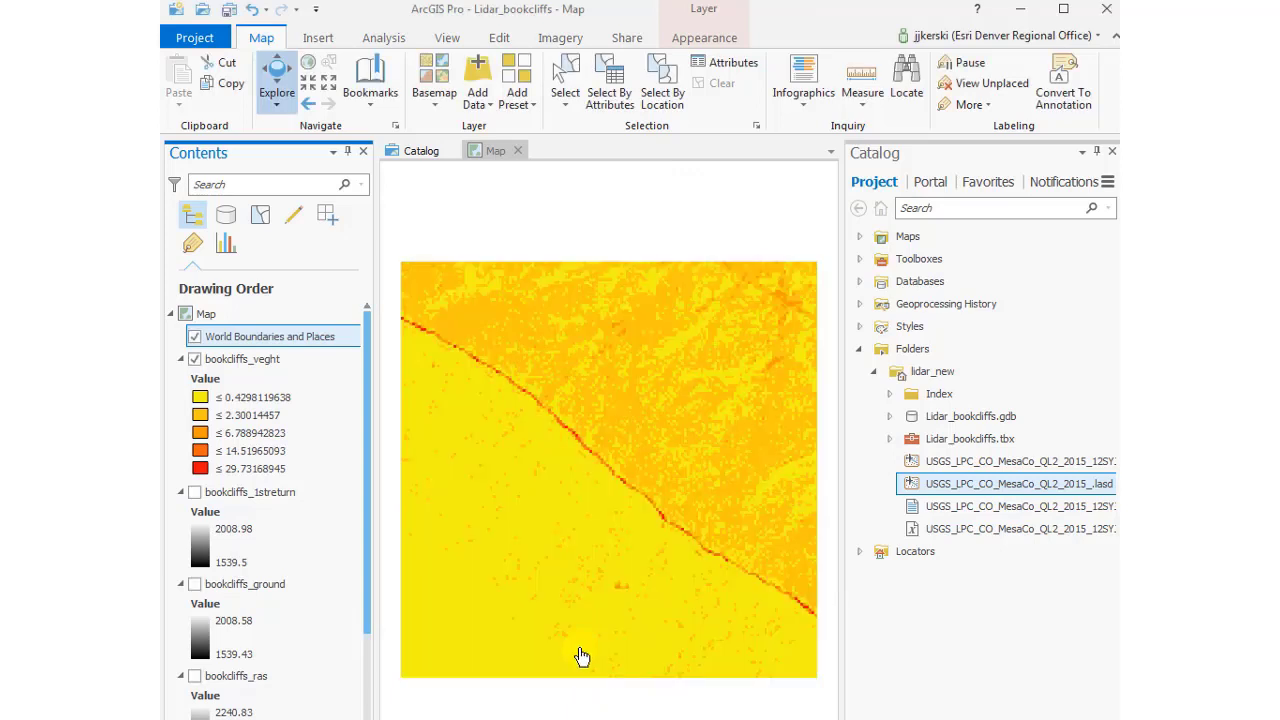
Hide the lidar elevation layer and toggle vegetation height and boundaries layers to inspect the imagery
left_click(195, 360)
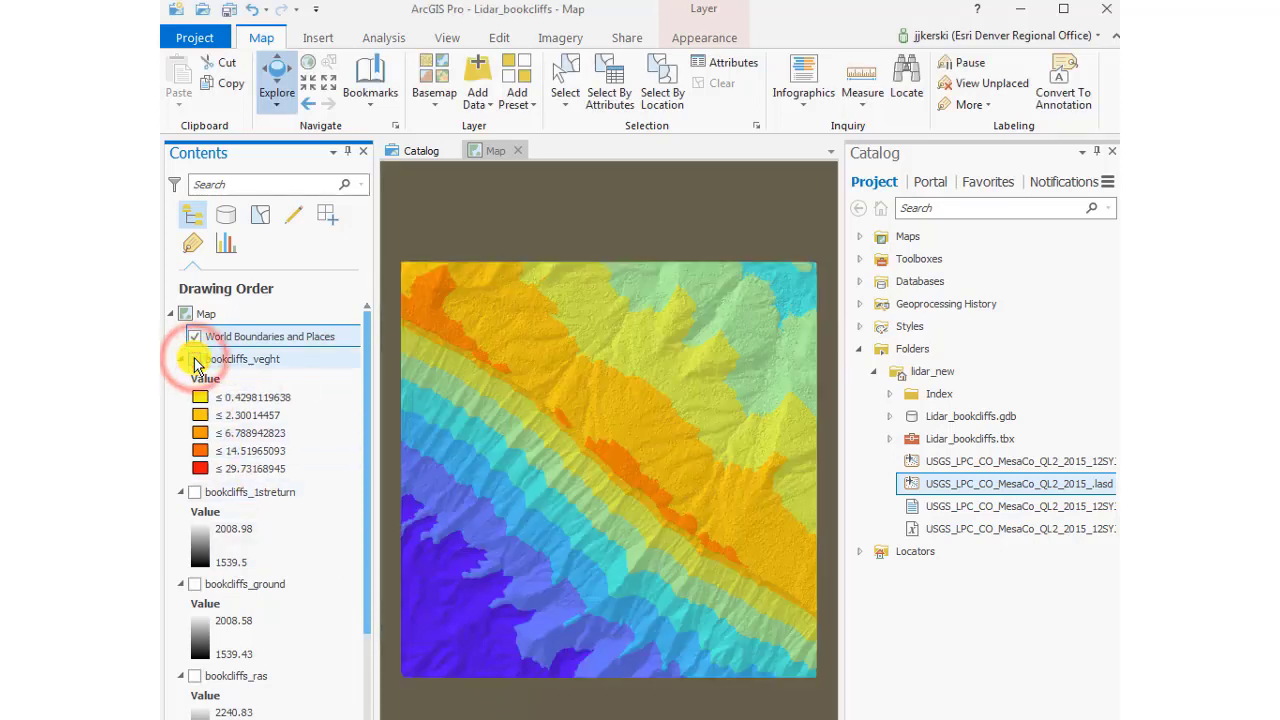
scroll(190, 690, "down", 3)
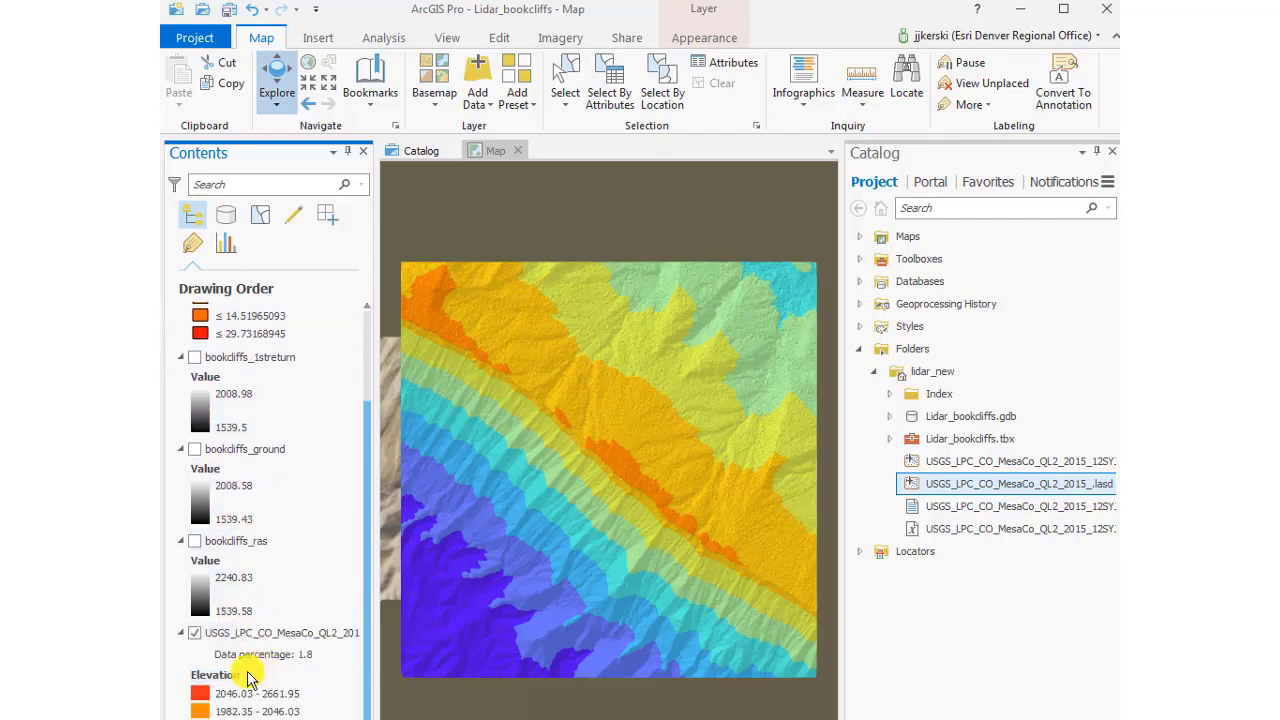
left_click(195, 634)
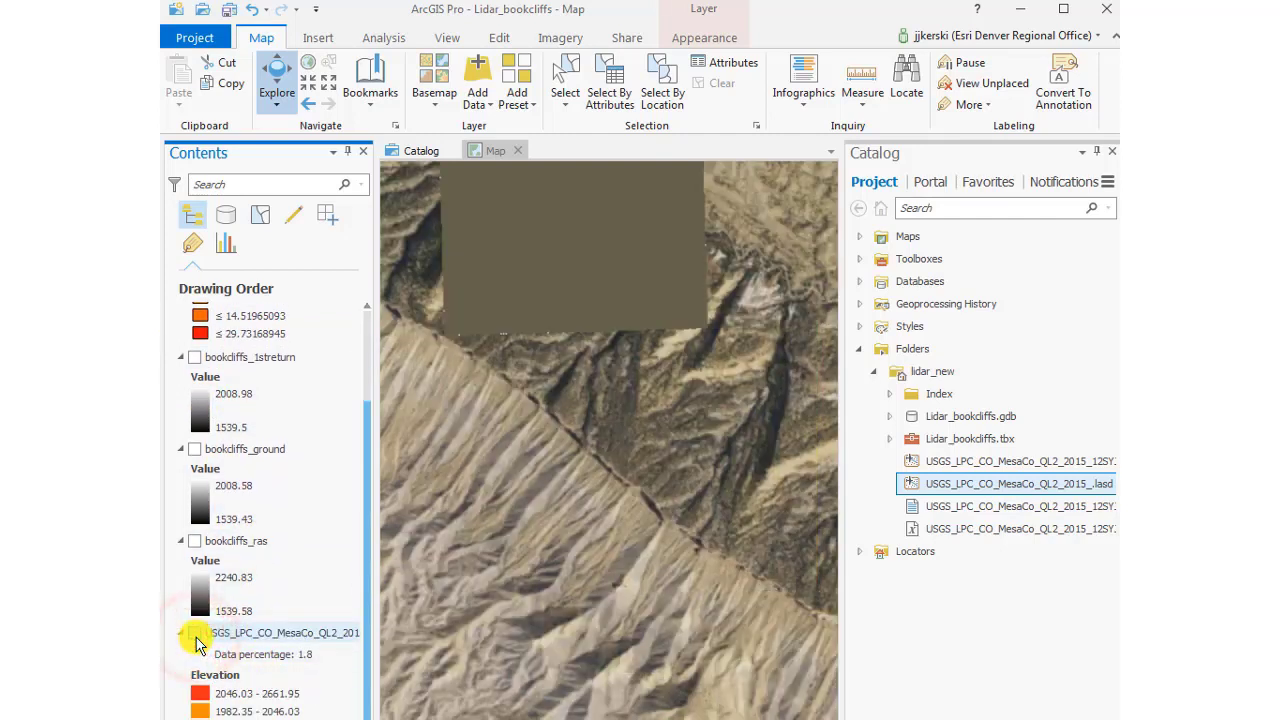
scroll(240, 549, "up", 3)
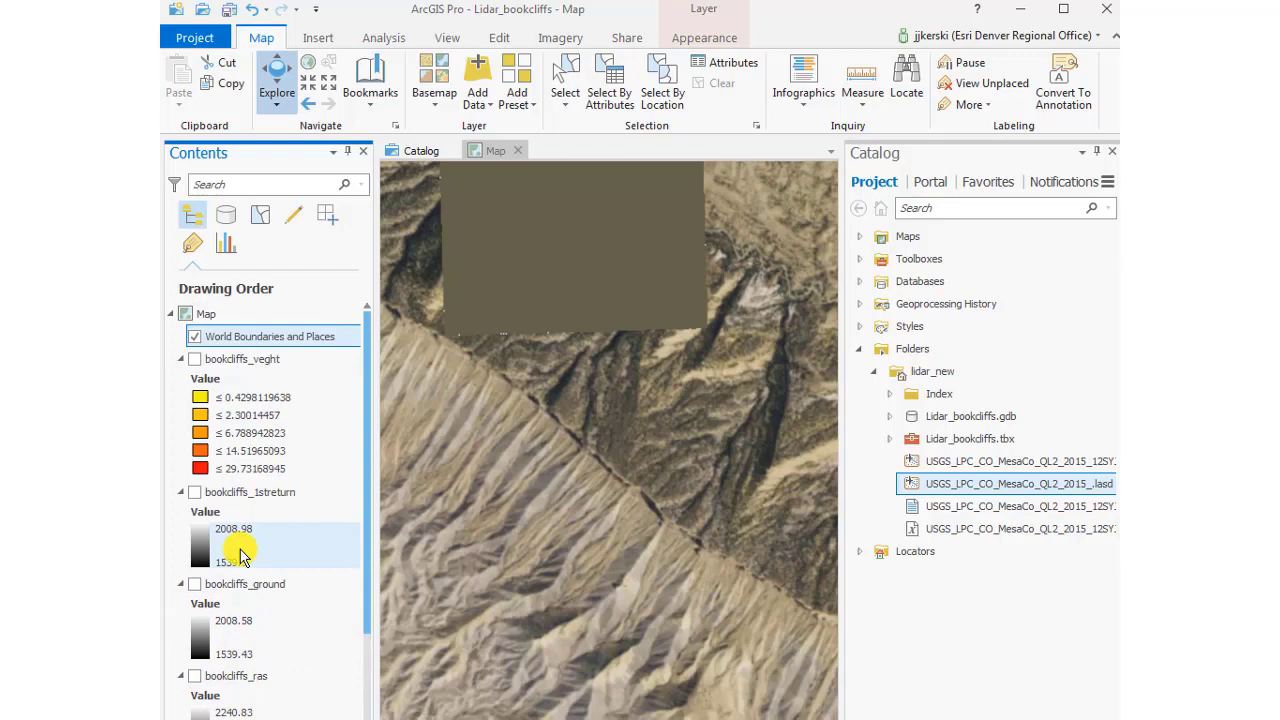
left_click(193, 359)
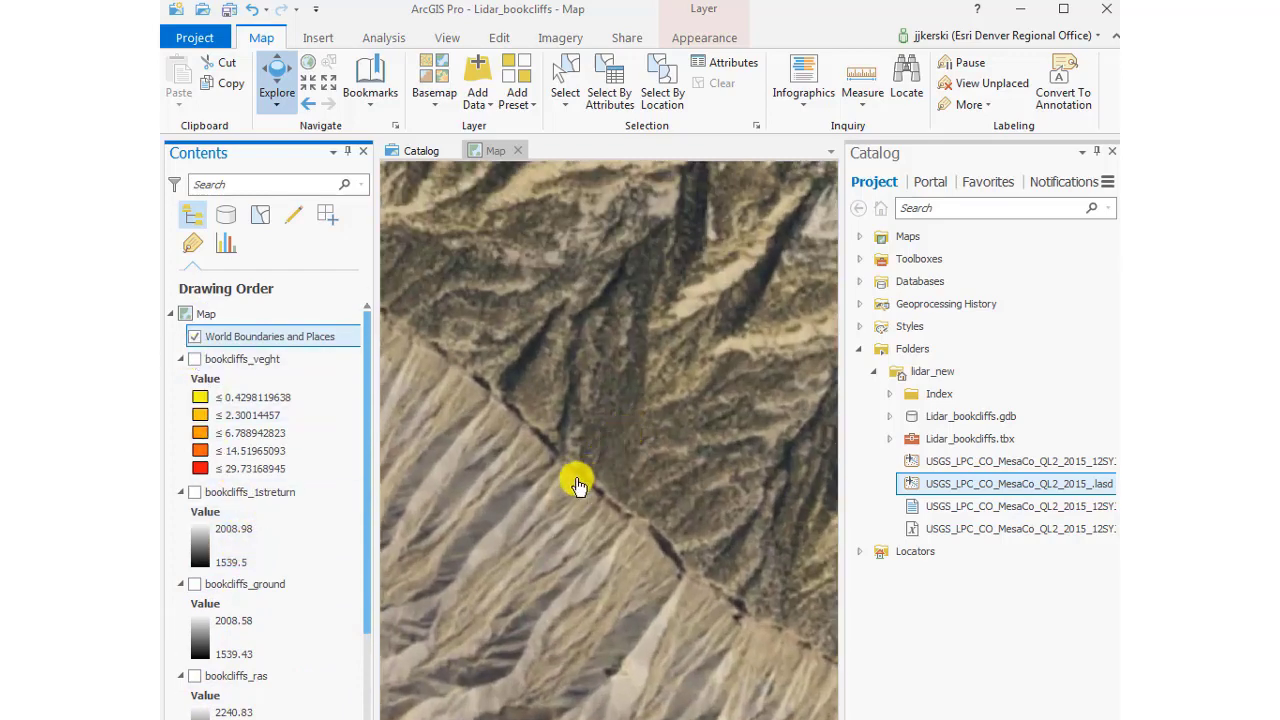
left_click(195, 341)
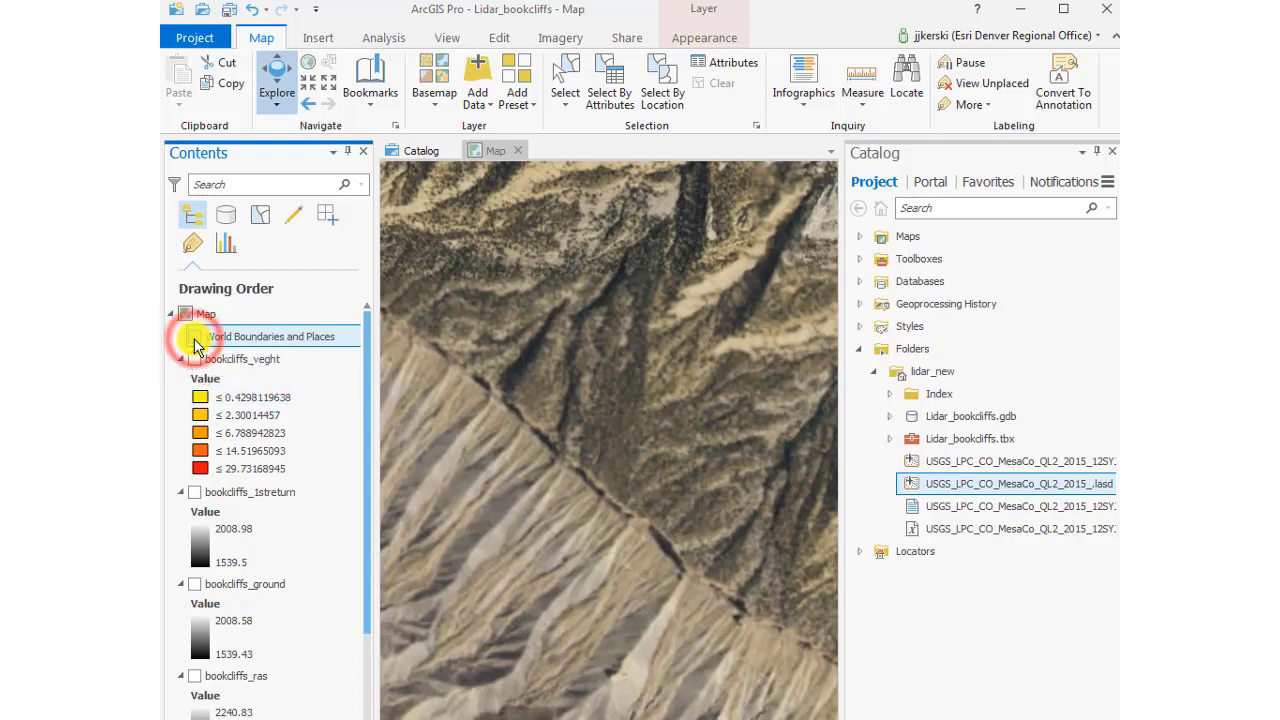
left_click(195, 359)
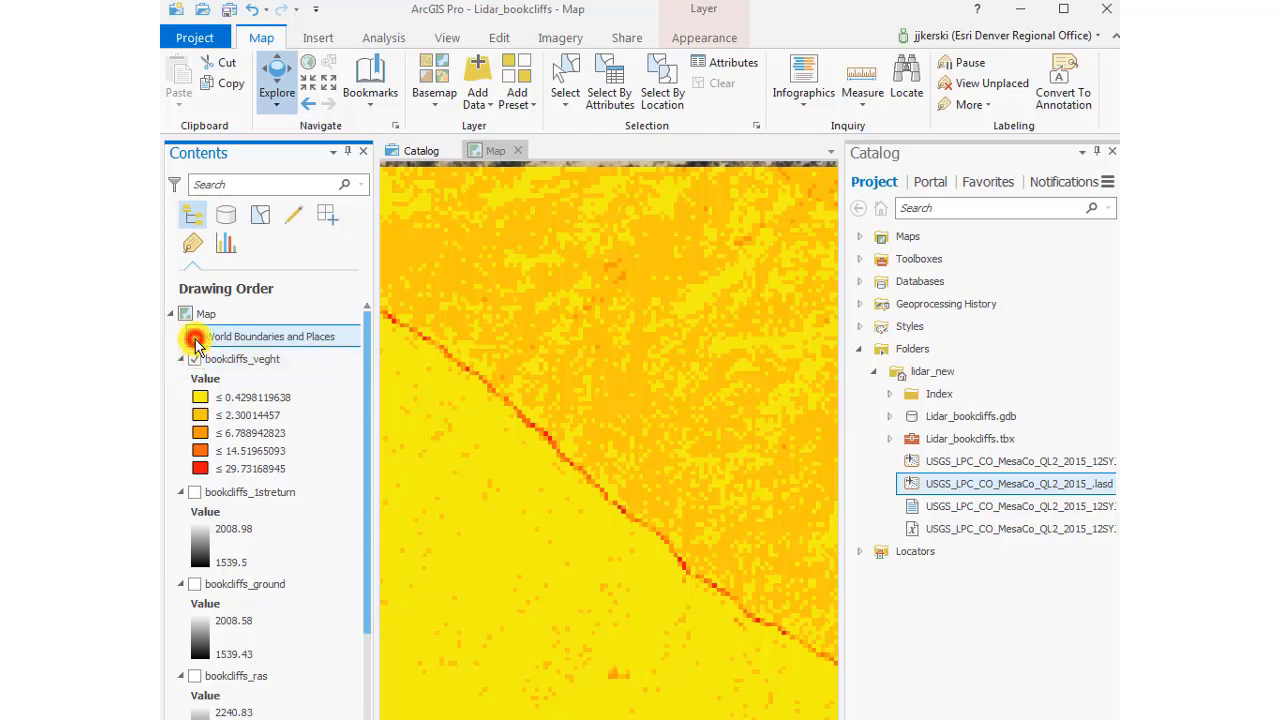
left_click(196, 341)
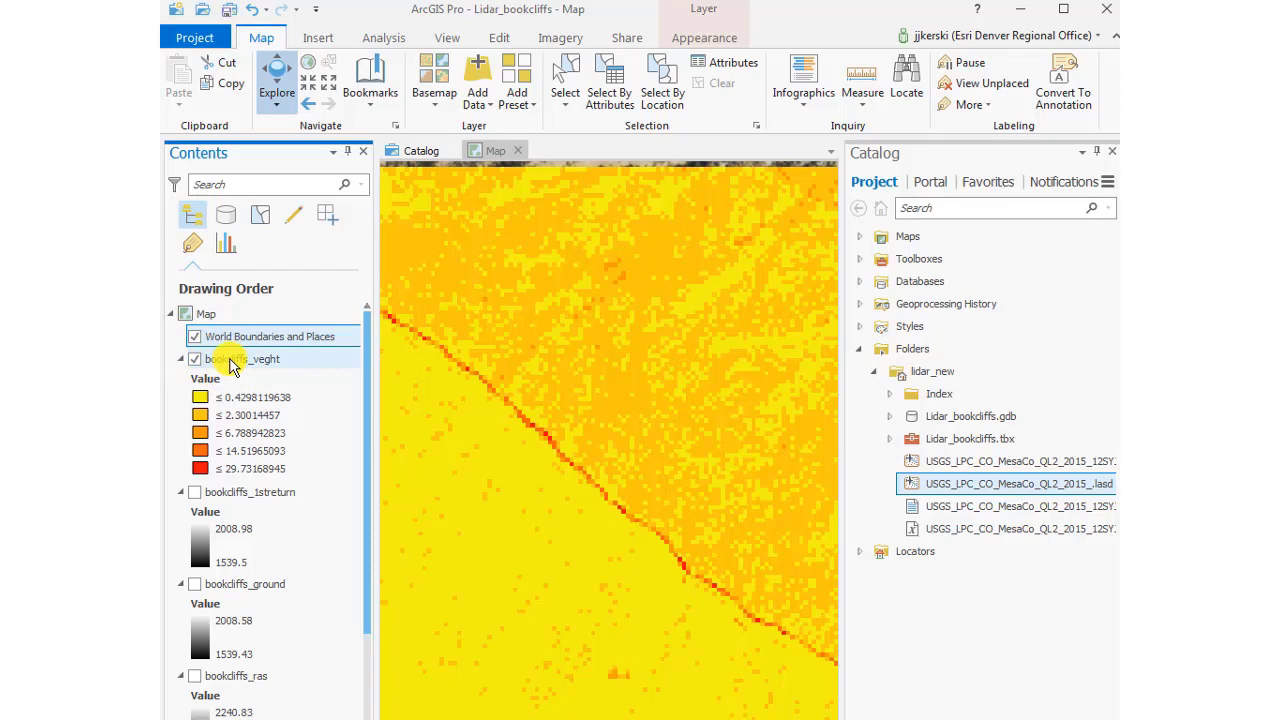
left_click(195, 359)
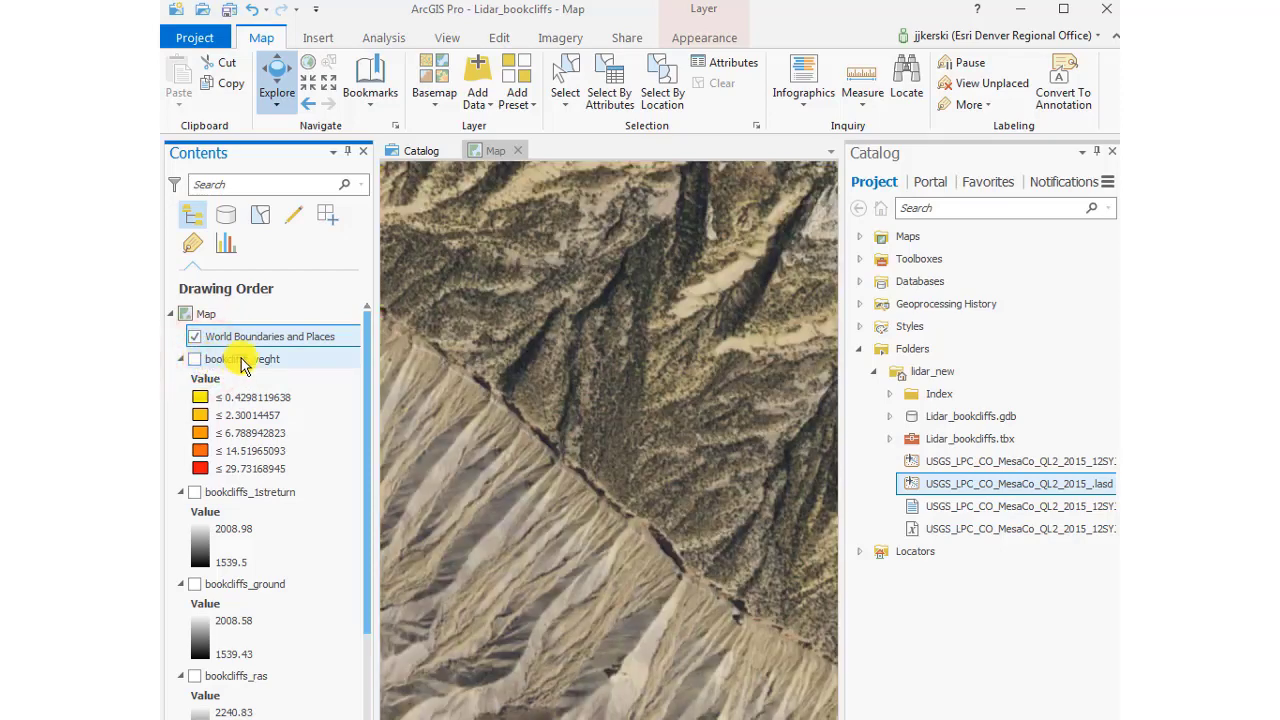
Move bookcliffs_veght above World Boundaries and Places, show it, and open its properties
left_click(229, 358)
left_click_drag(242, 334, 243, 336)
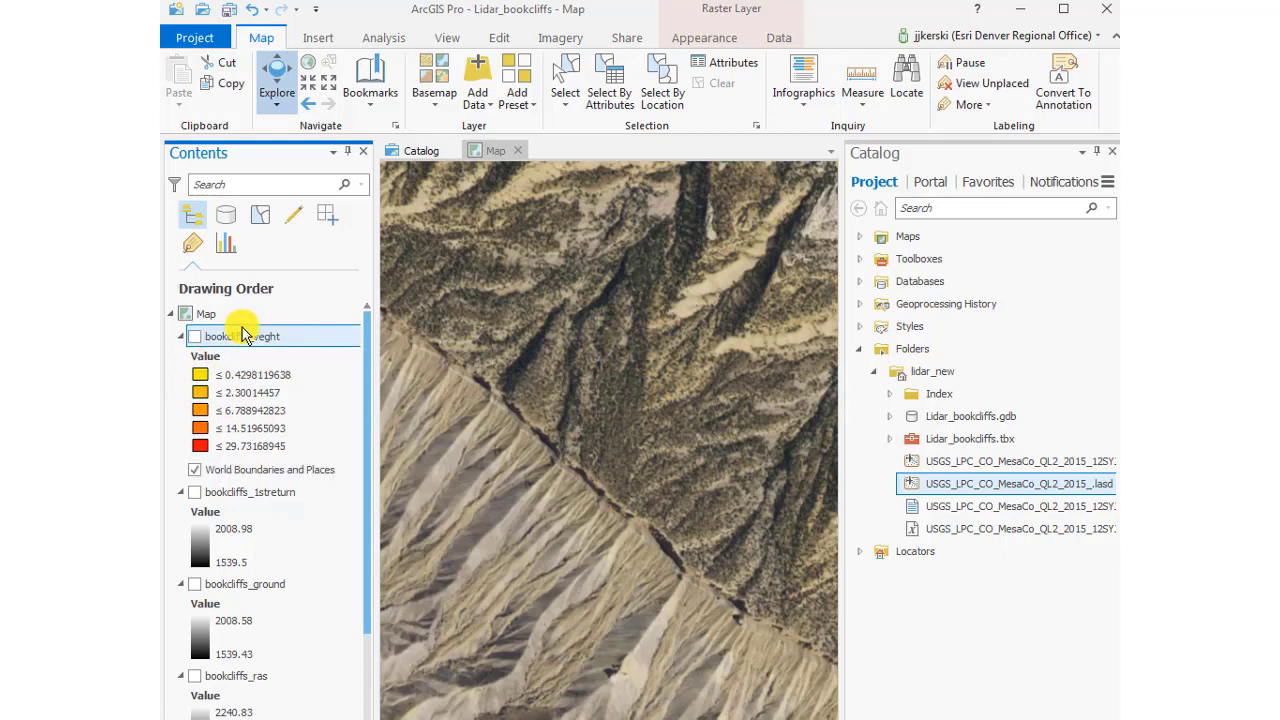
left_click(197, 340)
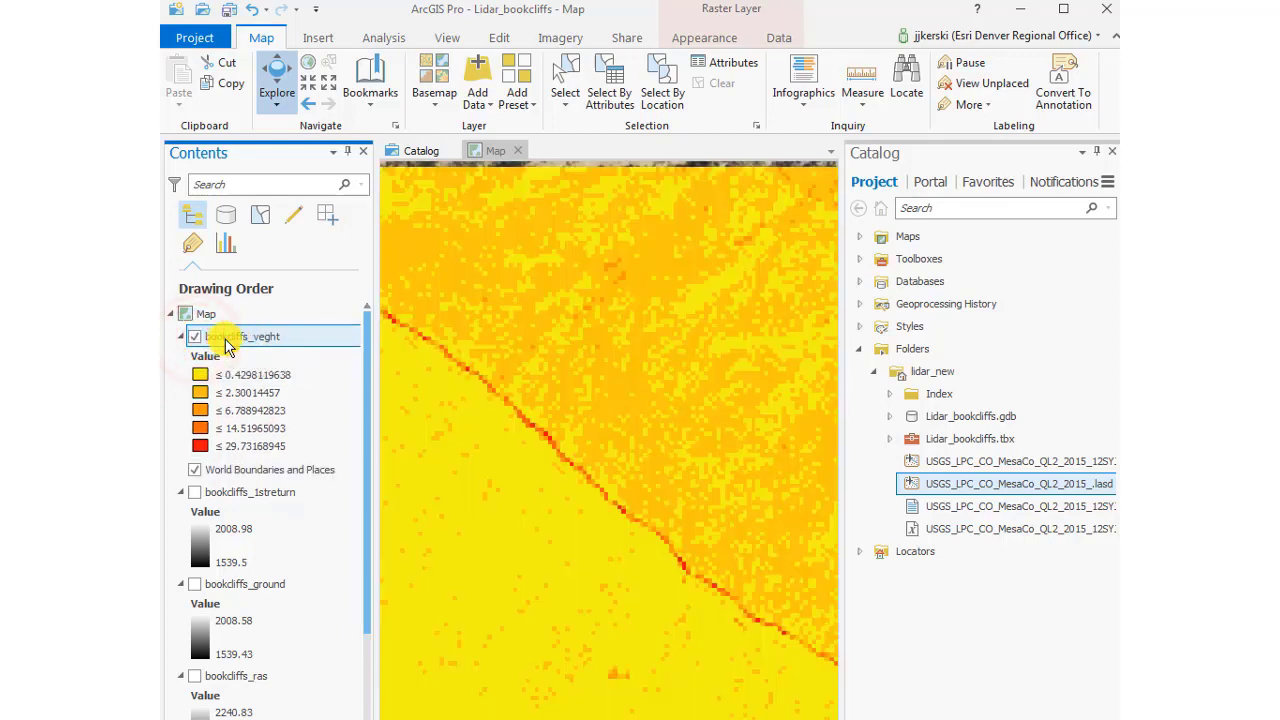
right_click(229, 345)
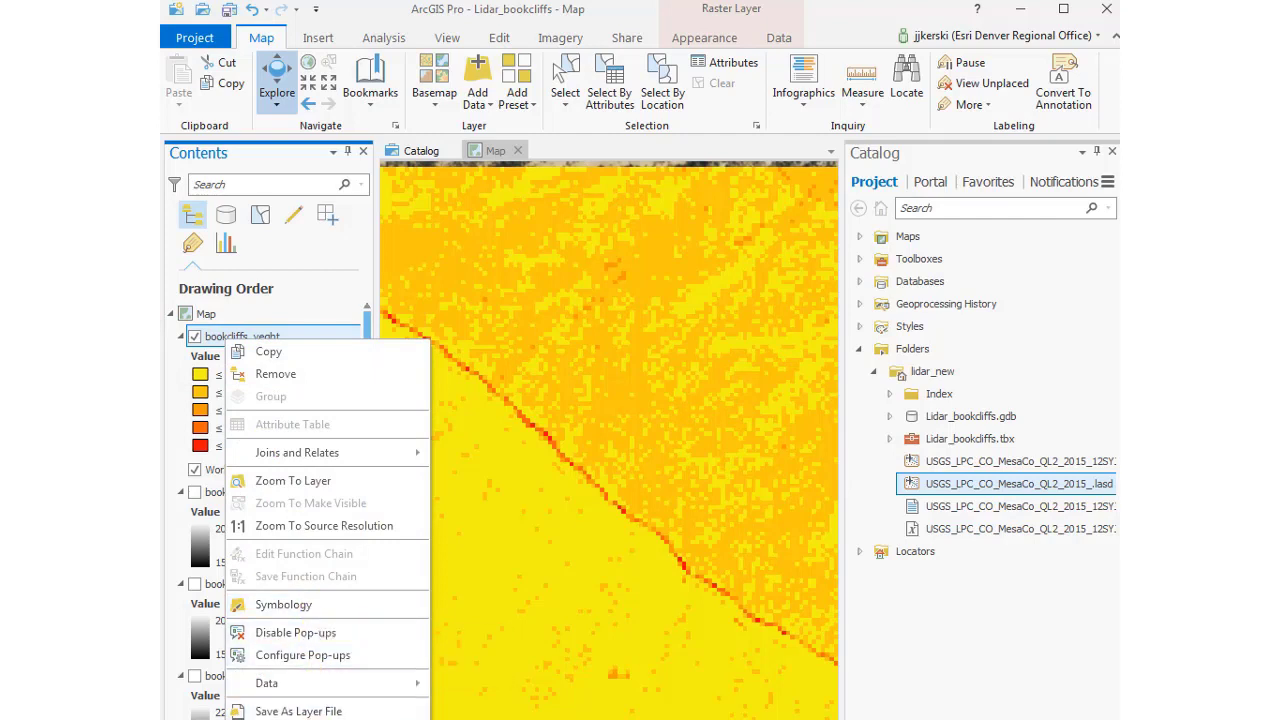
left_click(290, 716)
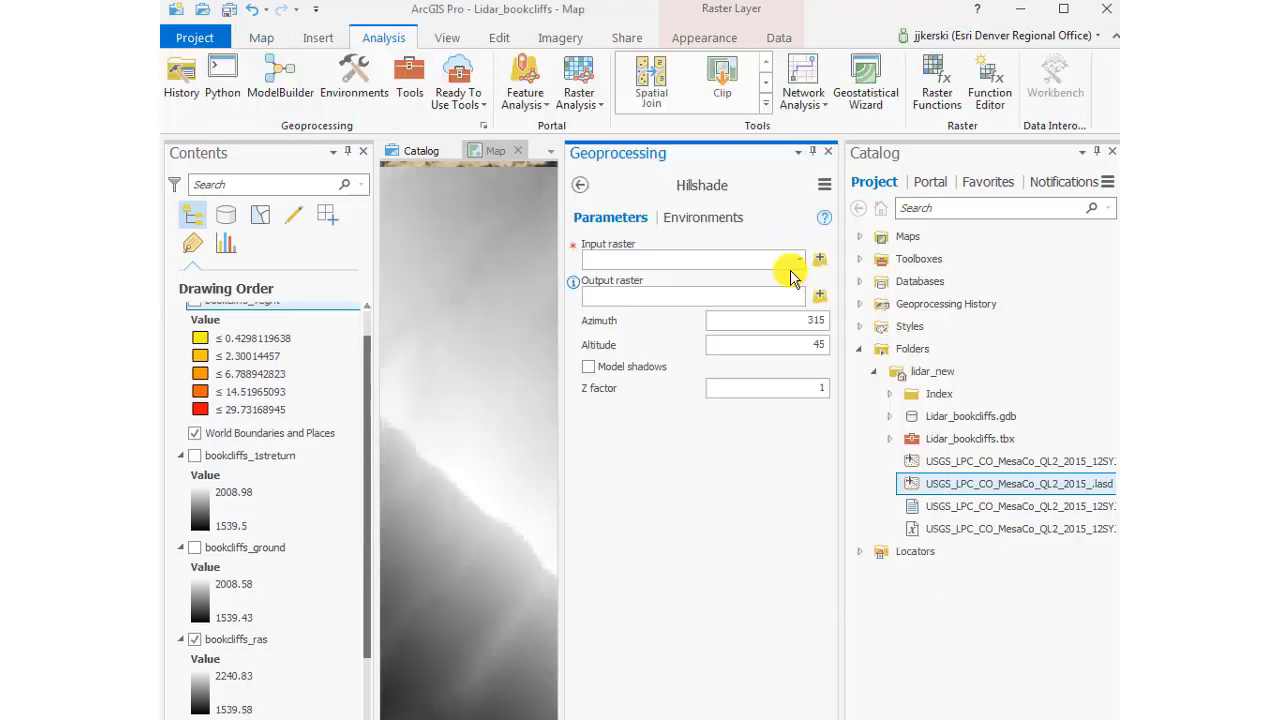
Set the Hillshade input to bookcliffs_ground and the output raster to bookc_hillsh
left_click(795, 260)
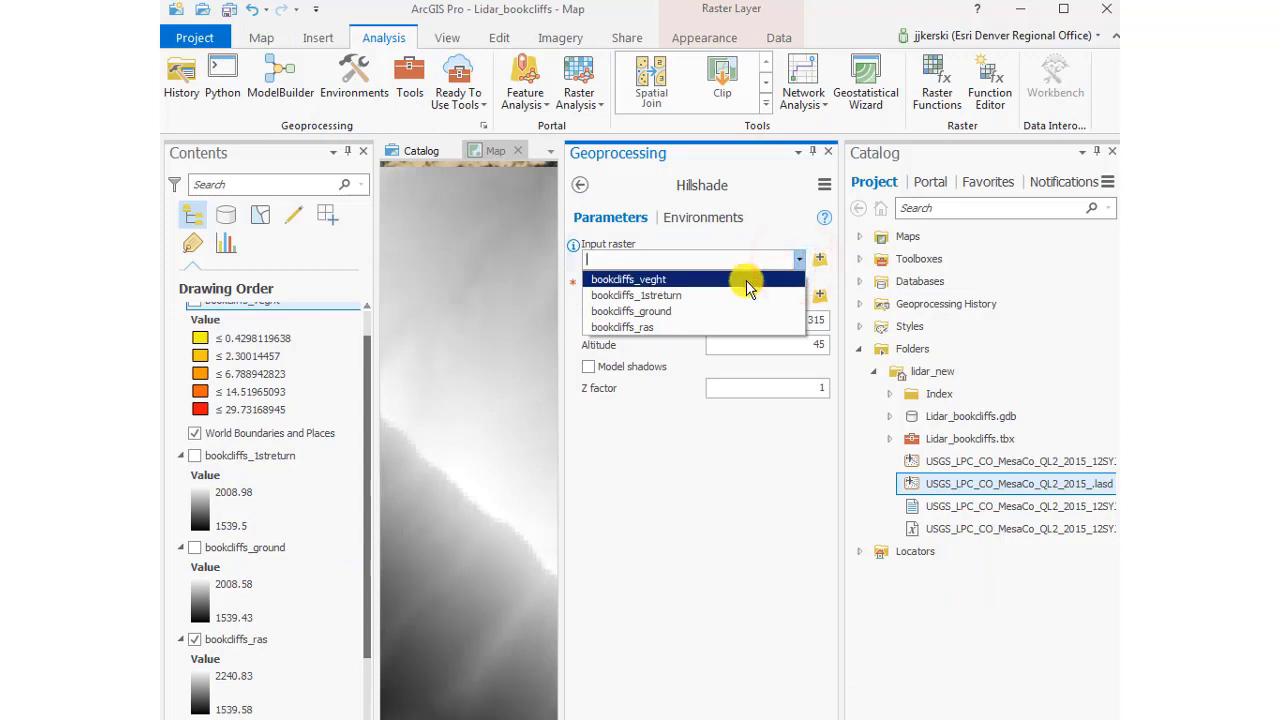
left_click(726, 309)
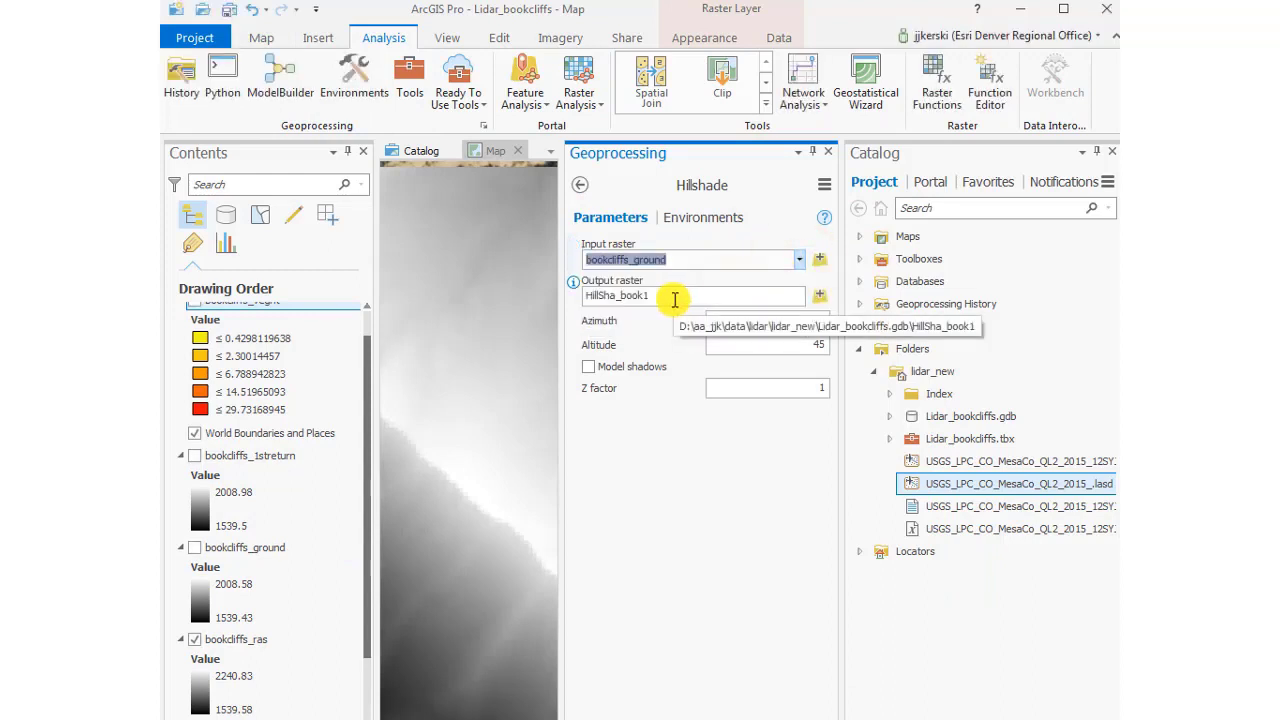
left_click(675, 296)
left_click(738, 294)
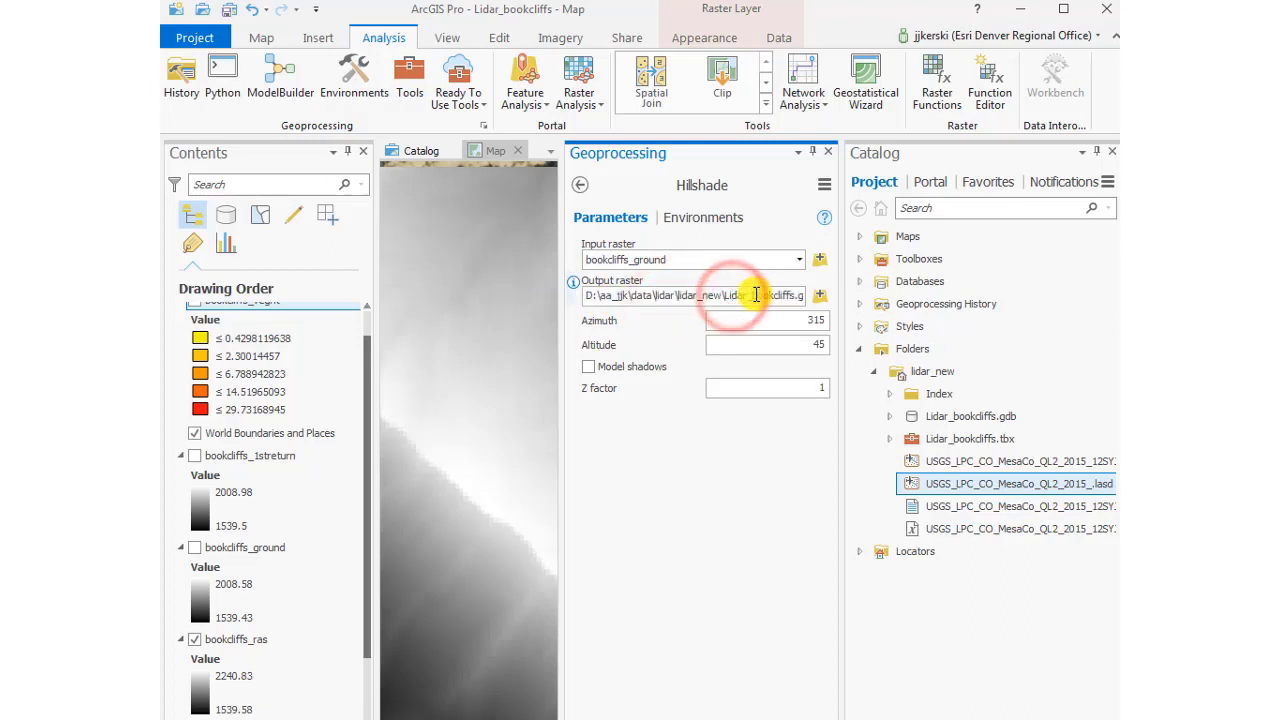
key("End")
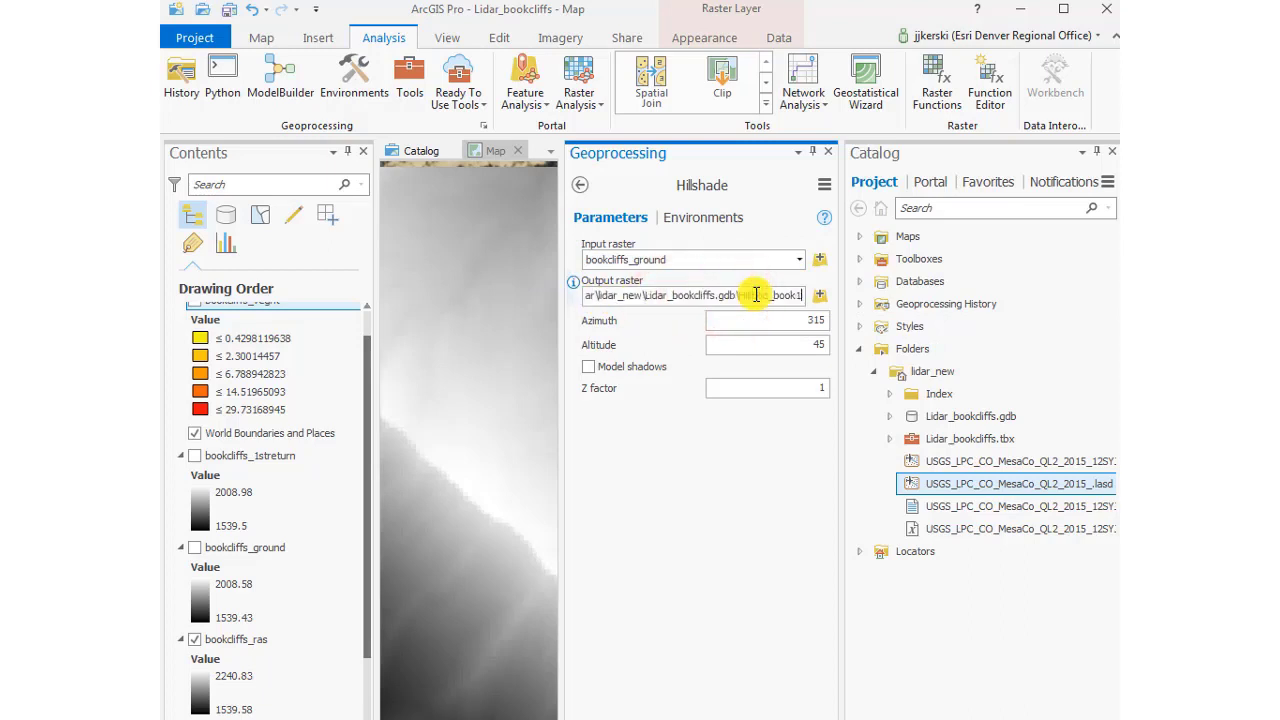
key("BackSpace")
key("BackSpace")
key("BackSpace")
key("BackSpace")
key("BackSpace")
key("BackSpace")
key("BackSpace")
key("BackSpace")
key("BackSpace")
key("BackSpace")
key("BackSpace")
key("BackSpace")
key("BackSpace")
key("BackSpace")
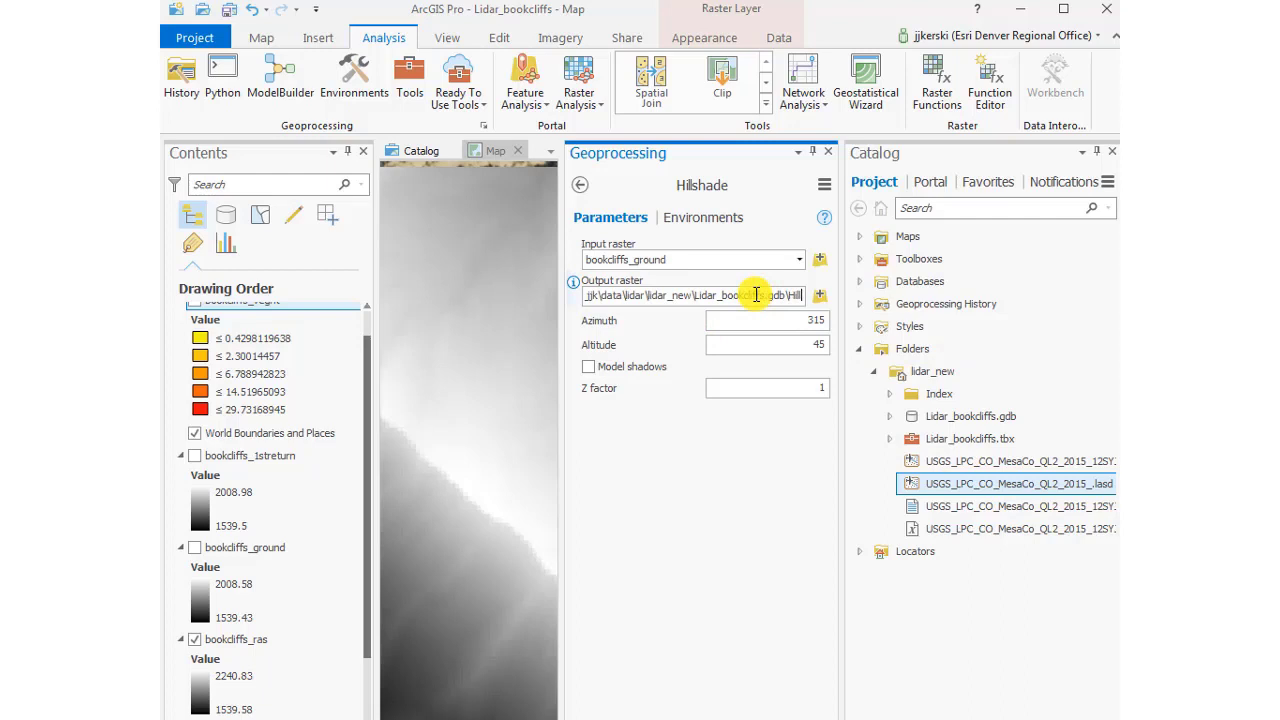
key("BackSpace")
type("book")
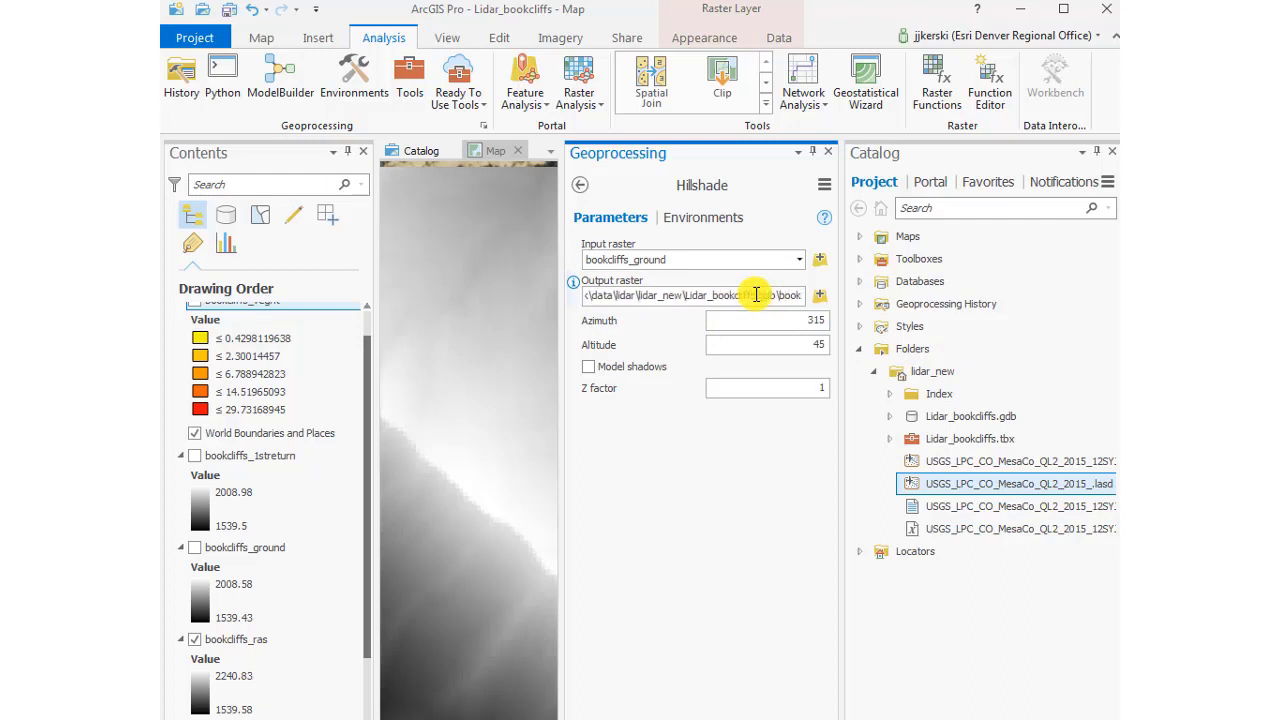
type("c_hills")
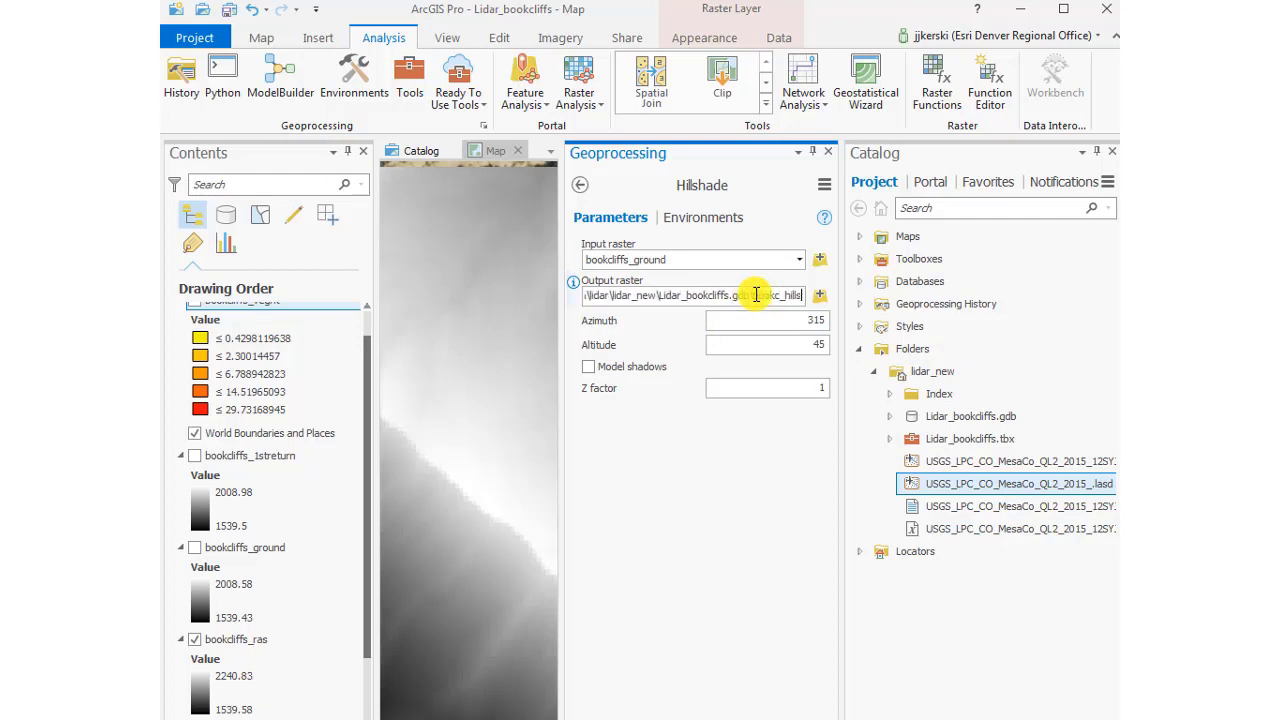
type("h")
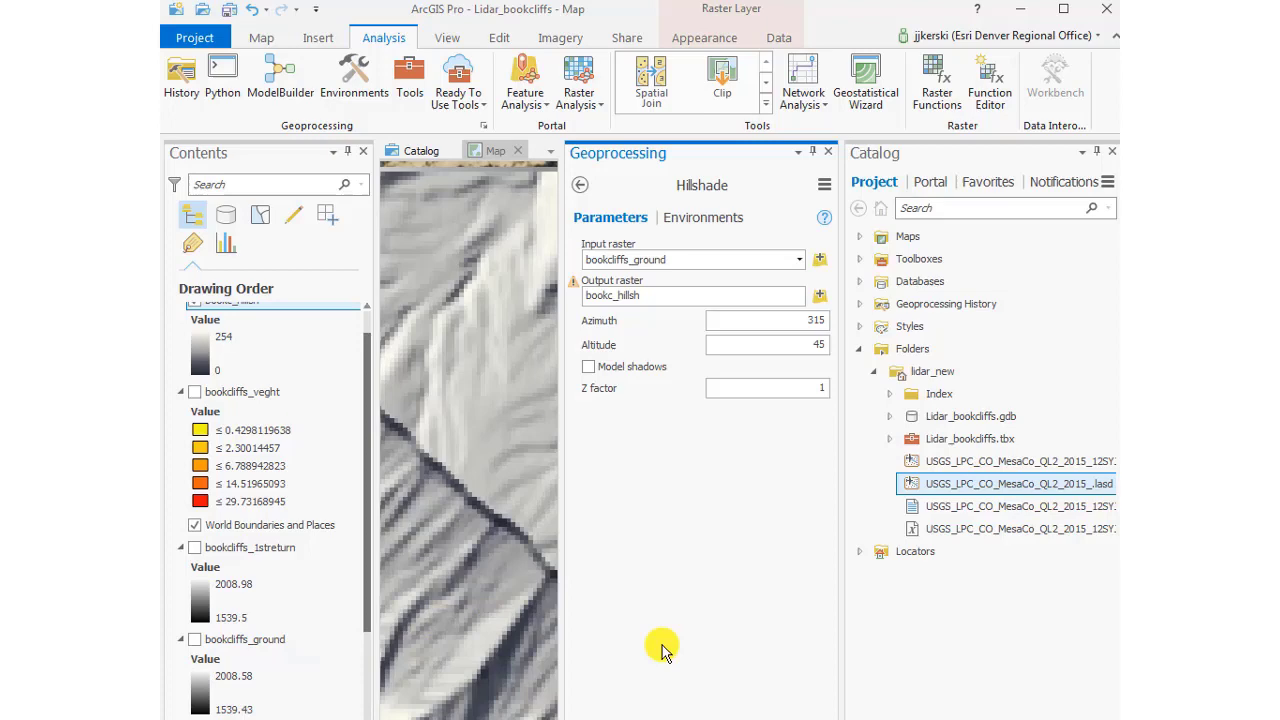
Close the Hillshade tool and pan to centre the hillshade over the imagery
left_click(828, 152)
scroll(497, 503, "down", 2)
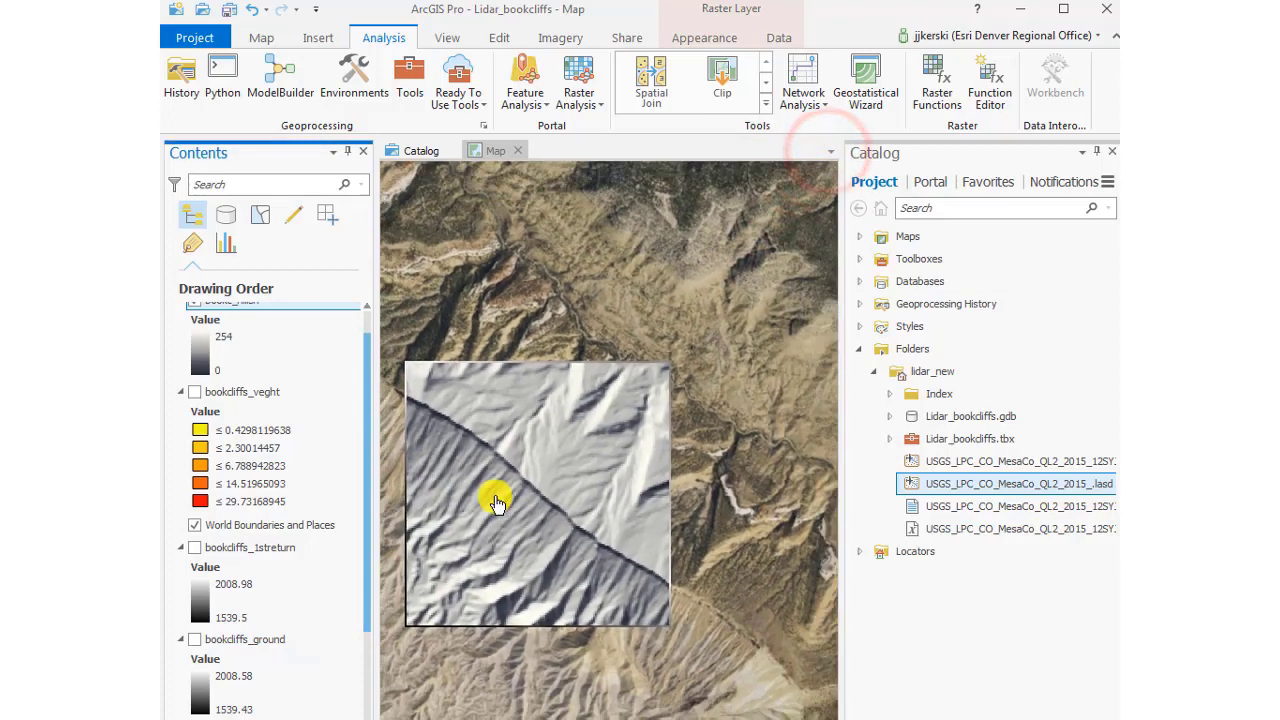
left_click_drag(507, 503, 607, 478)
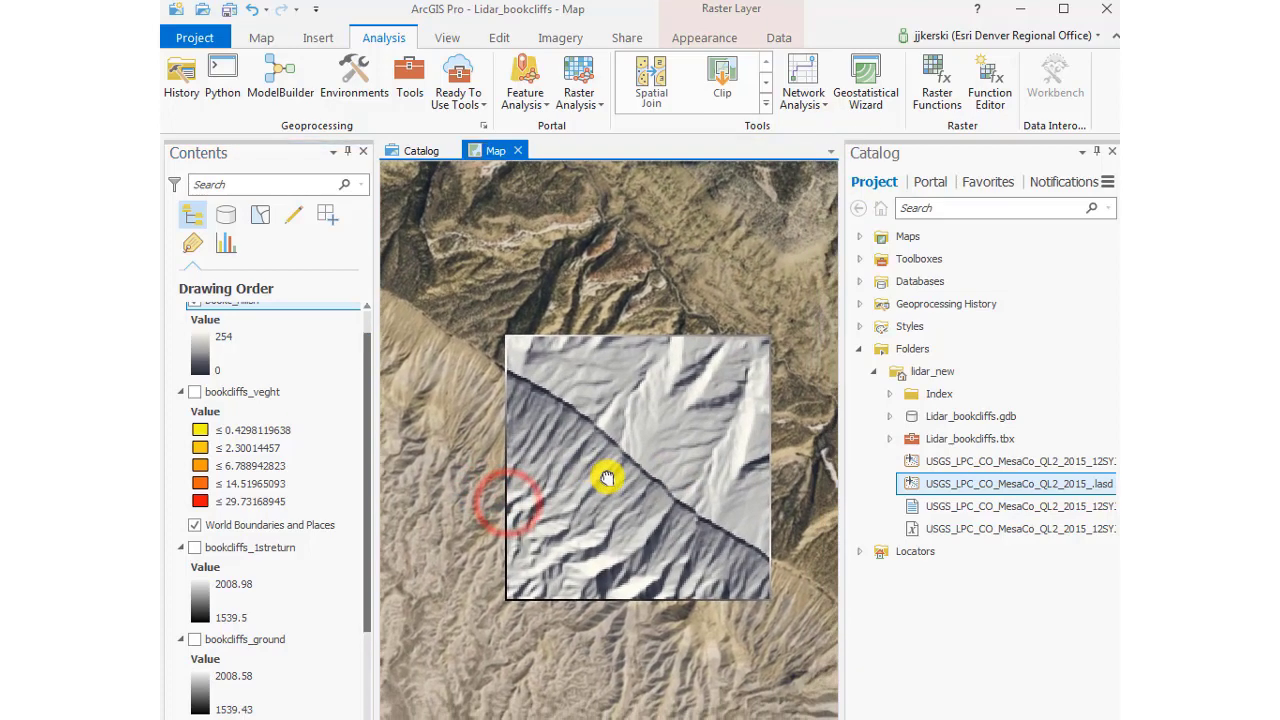